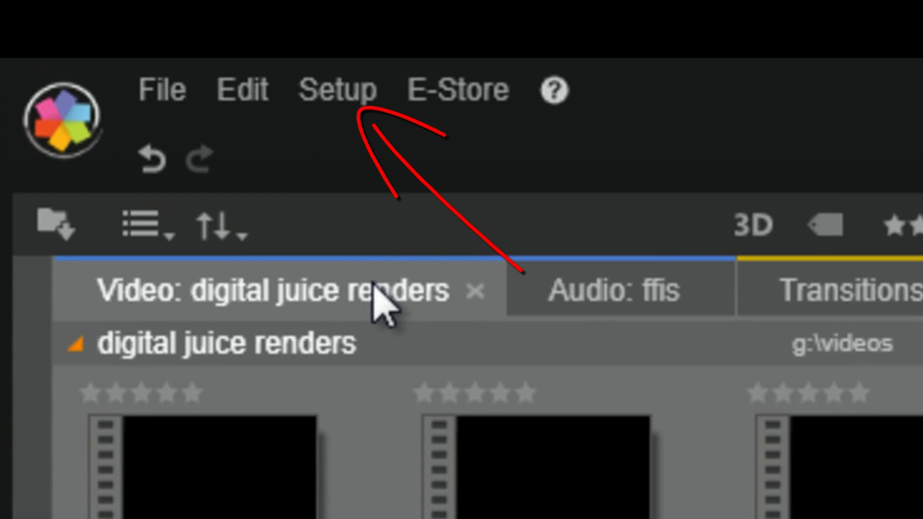
Set the default video standard for new movie projects to NTSC Widescreen in Project Settings.
{"action": "left_click", "coordinate": [330, 89]}
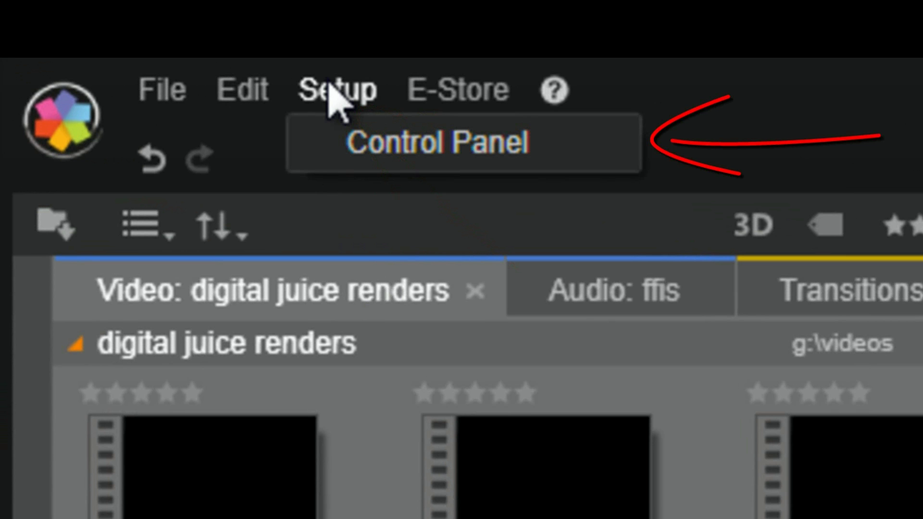
{"action": "left_click", "coordinate": [404, 144]}
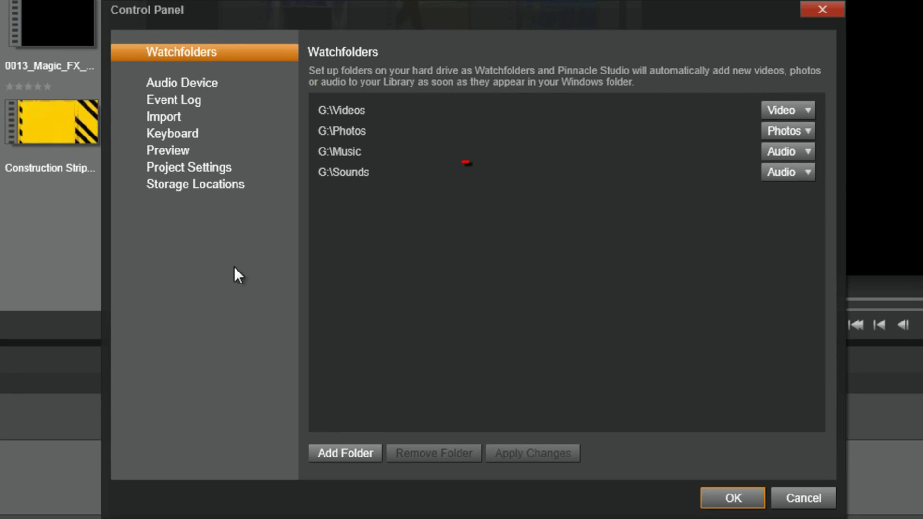
{"action": "left_click", "coordinate": [200, 166]}
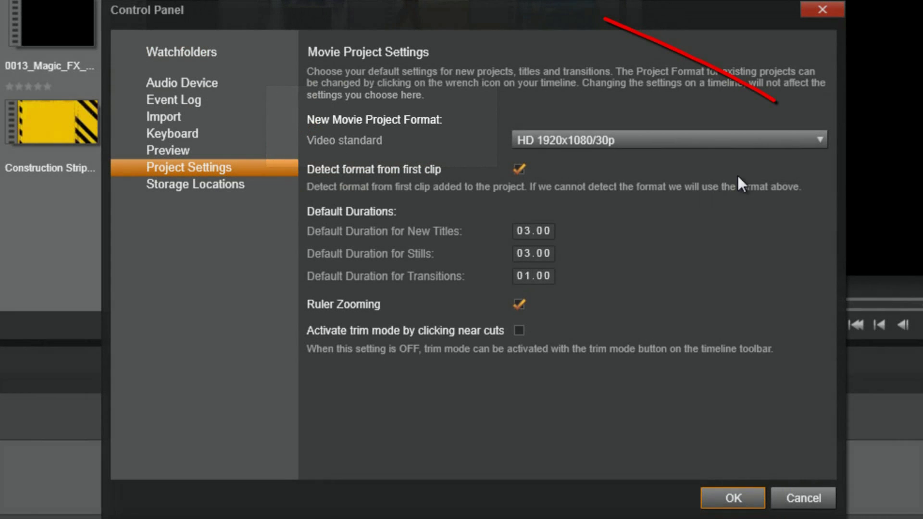
{"action": "left_click", "coordinate": [820, 142]}
{"action": "left_click_drag", "start_coordinate": [816, 254], "coordinate": [813, 185]}
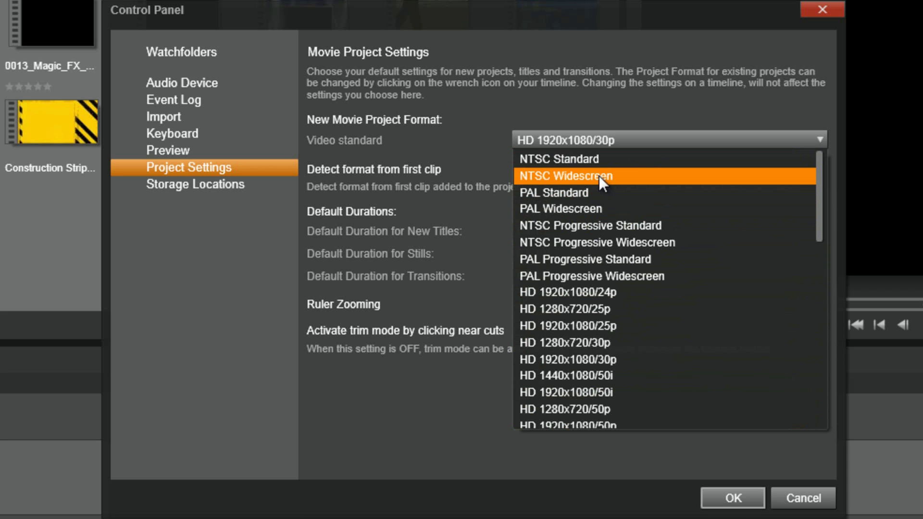
{"action": "left_click", "coordinate": [566, 174]}
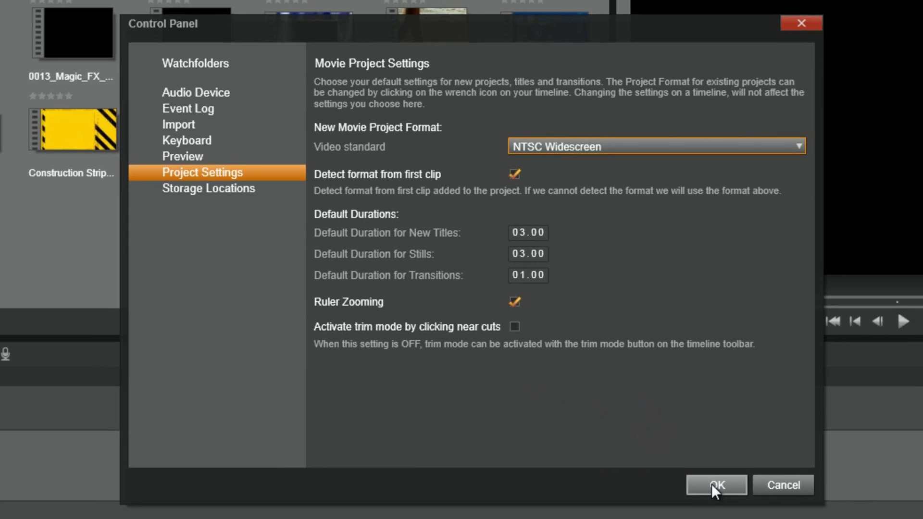
{"action": "left_click", "coordinate": [711, 483]}
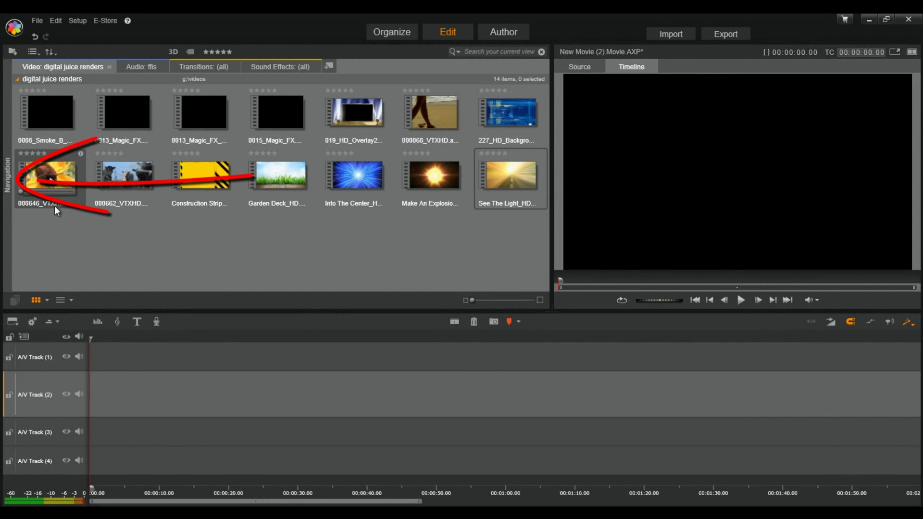
{"action": "left_click", "coordinate": [7, 182]}
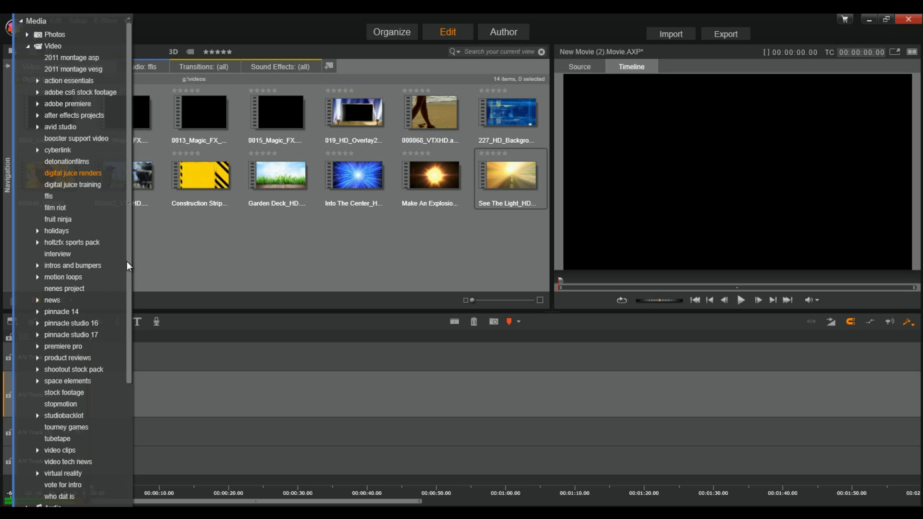
{"action": "left_click_drag", "start_coordinate": [124, 302], "coordinate": [120, 253]}
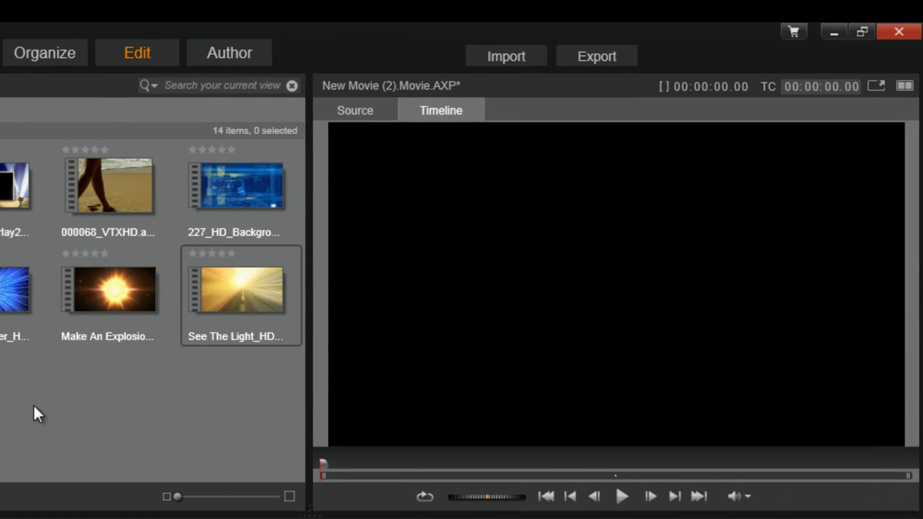
{"action": "left_click", "coordinate": [82, 284]}
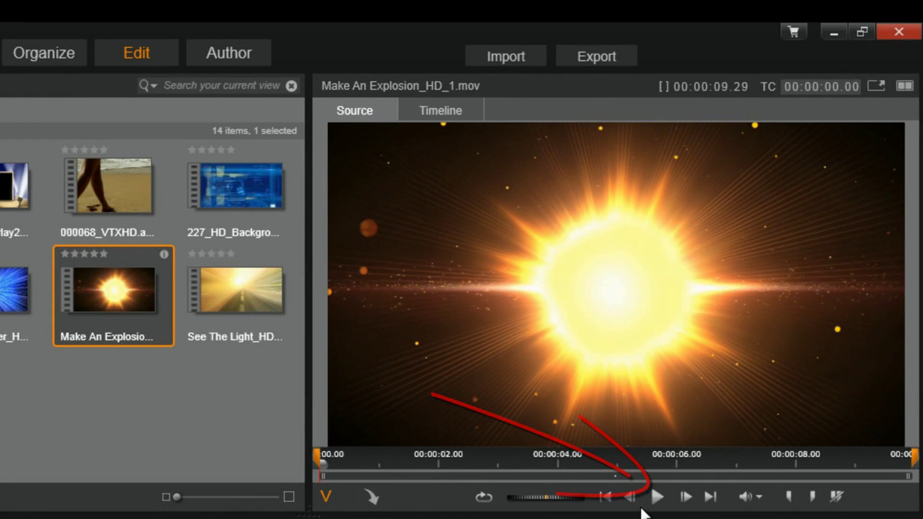
Preview Make An Explosion, then put 000646_VTXHD.mov at the start of A/V Track 1 and play it.
{"action": "left_click", "coordinate": [657, 496]}
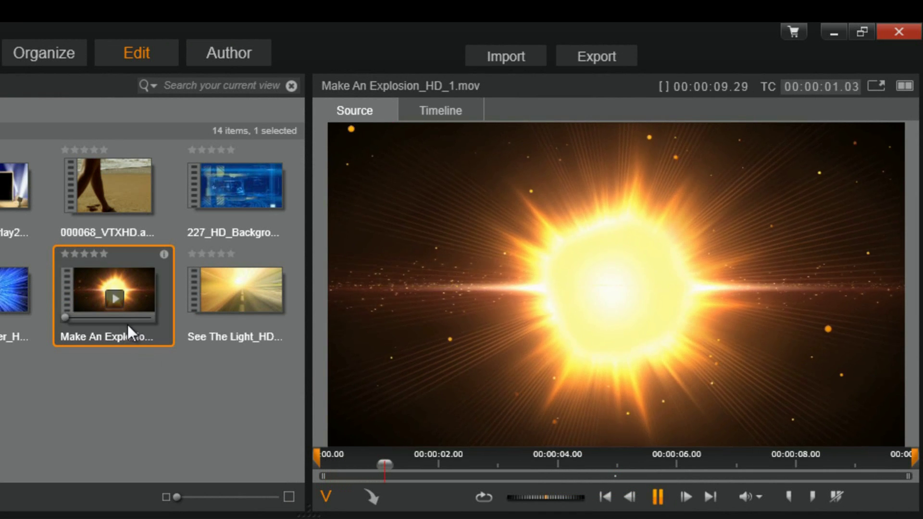
{"action": "left_click", "coordinate": [657, 497]}
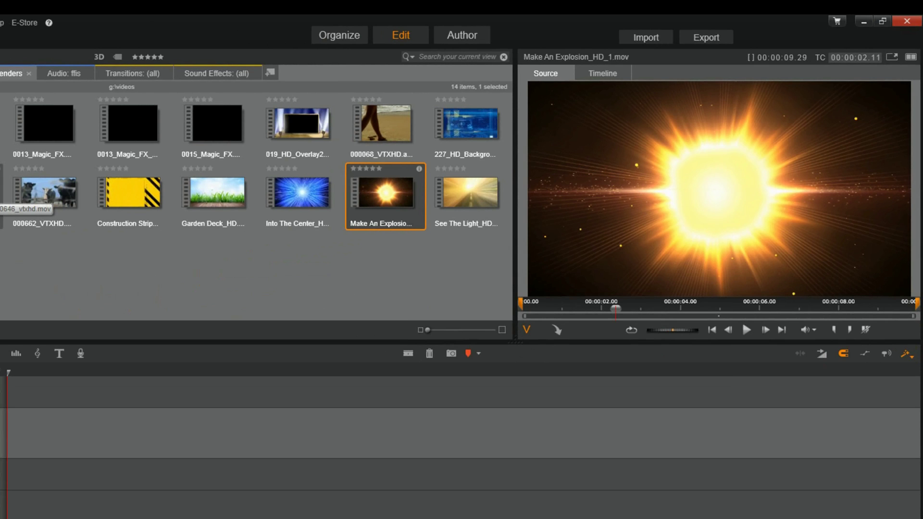
{"action": "left_click_drag", "start_coordinate": [1, 192], "coordinate": [18, 393]}
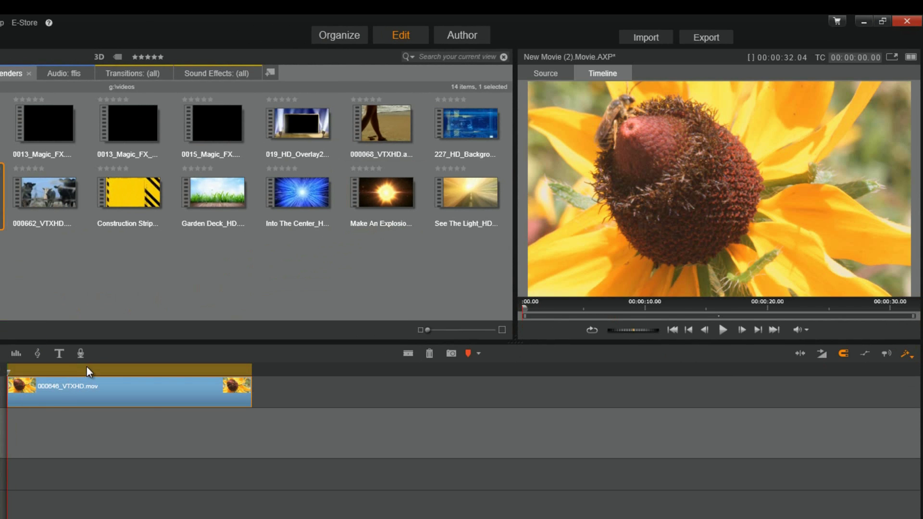
{"action": "left_click", "coordinate": [722, 330]}
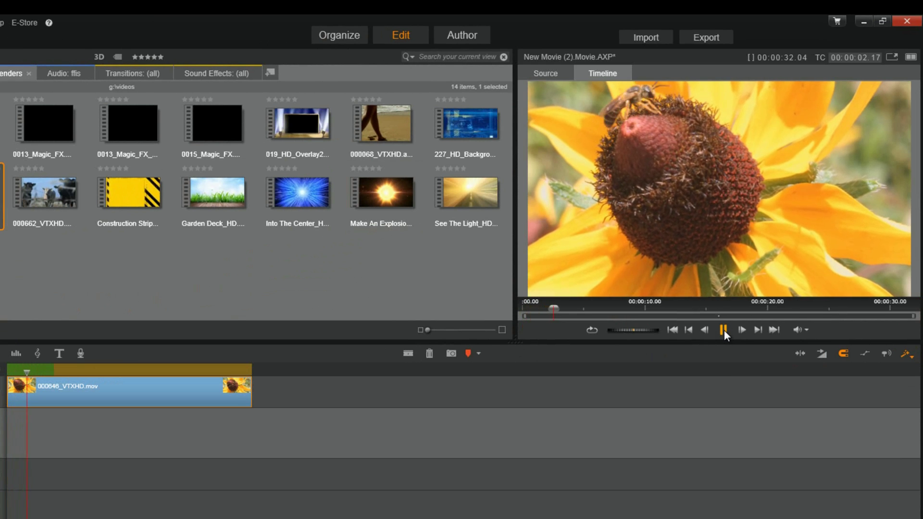
{"action": "left_click", "coordinate": [723, 330]}
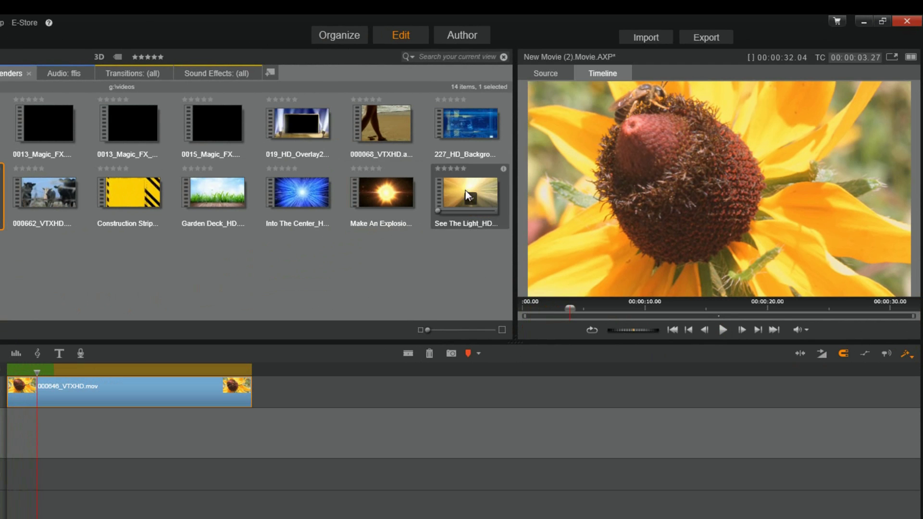
Load Into The Center_HD.mov into the Source player and preview it.
{"action": "mouse_move", "coordinate": [298, 190]}
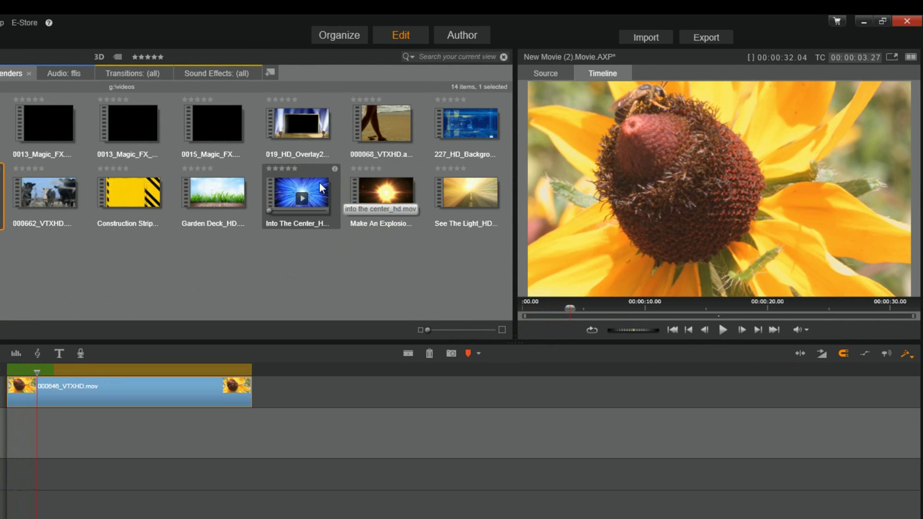
{"action": "left_click", "coordinate": [321, 188]}
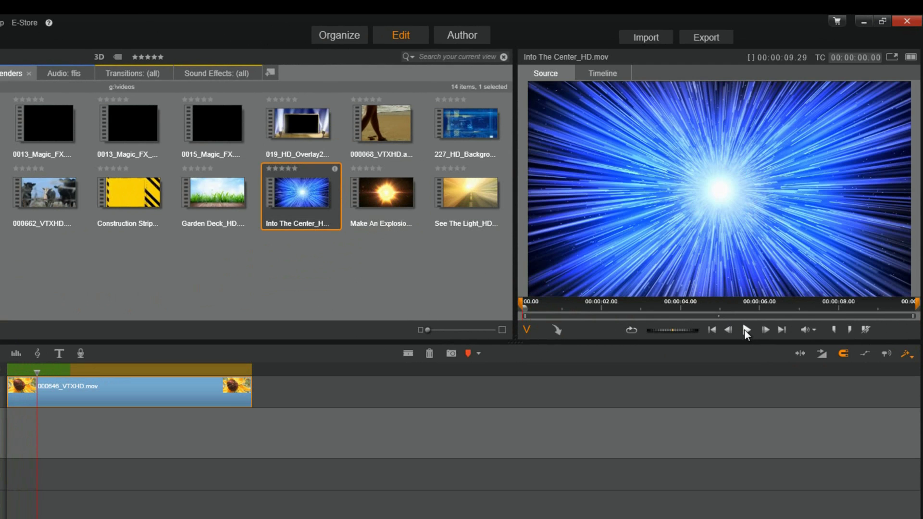
{"action": "left_click", "coordinate": [745, 330]}
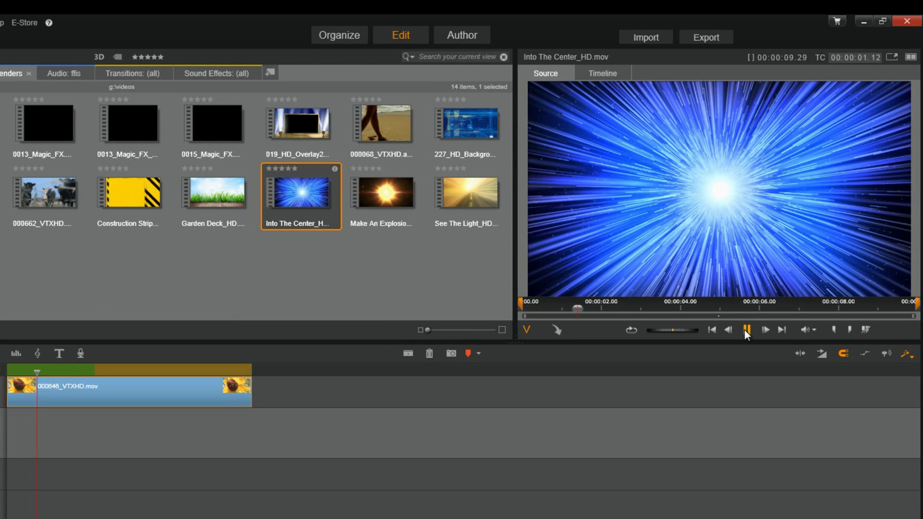
{"action": "left_click", "coordinate": [745, 329]}
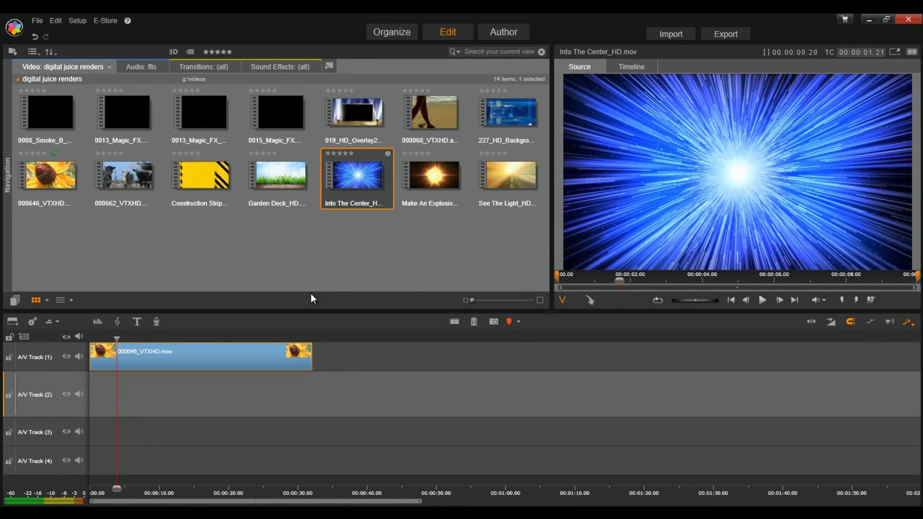
Append Garden Deck_HD and then 227_HD_Background to A/V Track 1 after 000646_VTXHD.mov.
{"action": "mouse_move", "coordinate": [251, 194]}
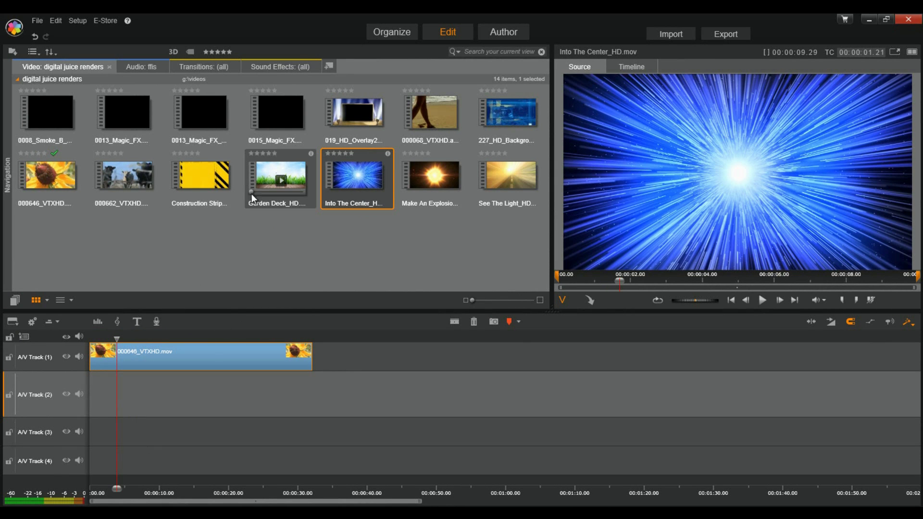
{"action": "left_click", "coordinate": [267, 172]}
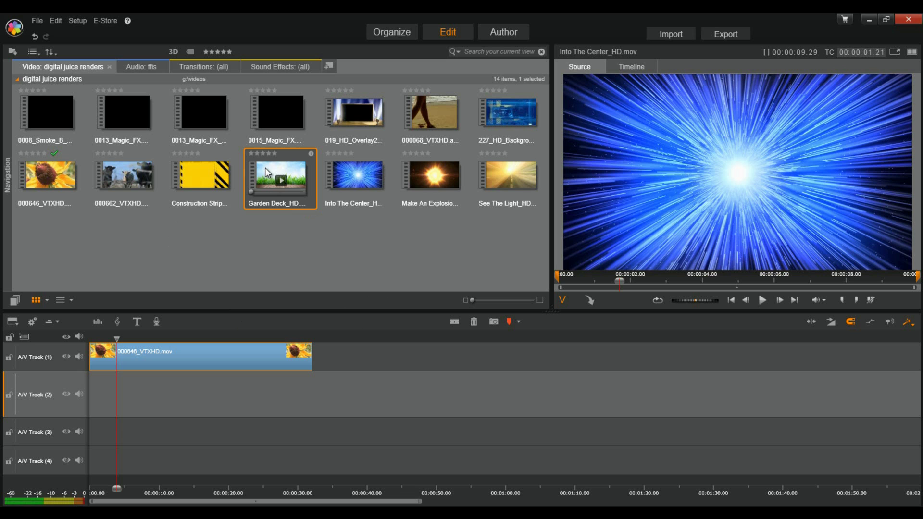
{"action": "left_click_drag", "start_coordinate": [264, 167], "coordinate": [321, 352]}
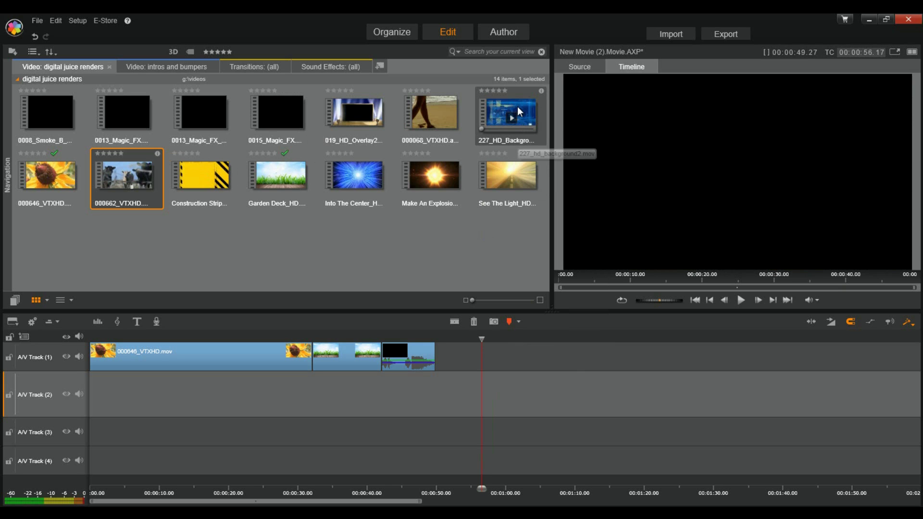
{"action": "left_click_drag", "start_coordinate": [517, 108], "coordinate": [497, 236]}
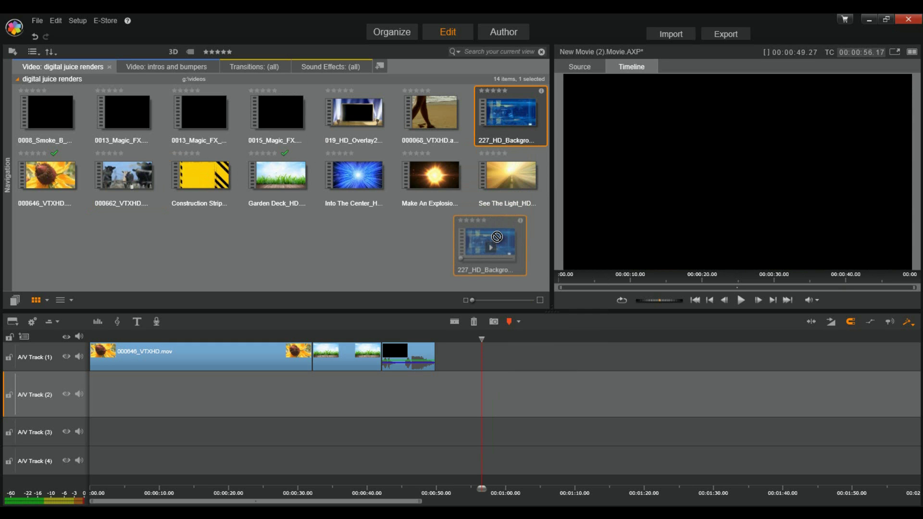
{"action": "left_click_drag", "start_coordinate": [497, 236], "coordinate": [485, 356]}
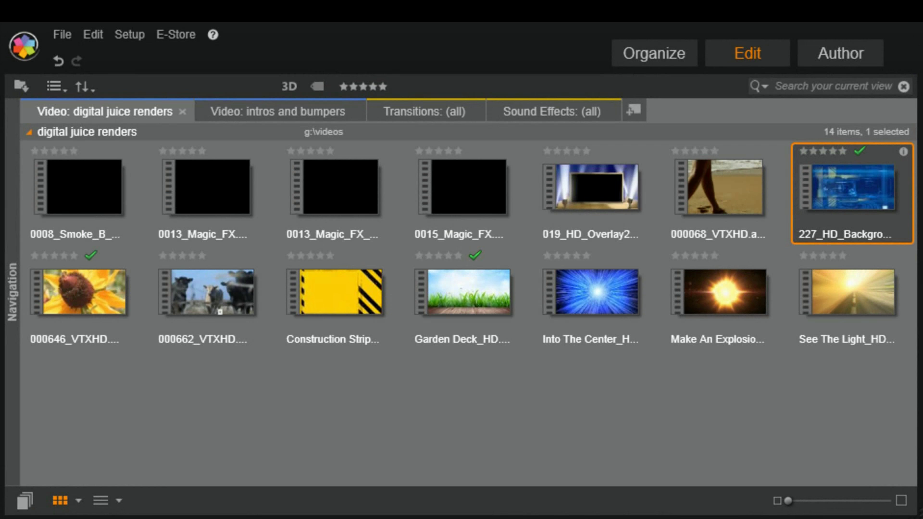
Place the 38.05-second 000068_VTXHD.avi on A/V Track 2, starting where track 1 ends.
{"action": "right_click", "coordinate": [723, 193]}
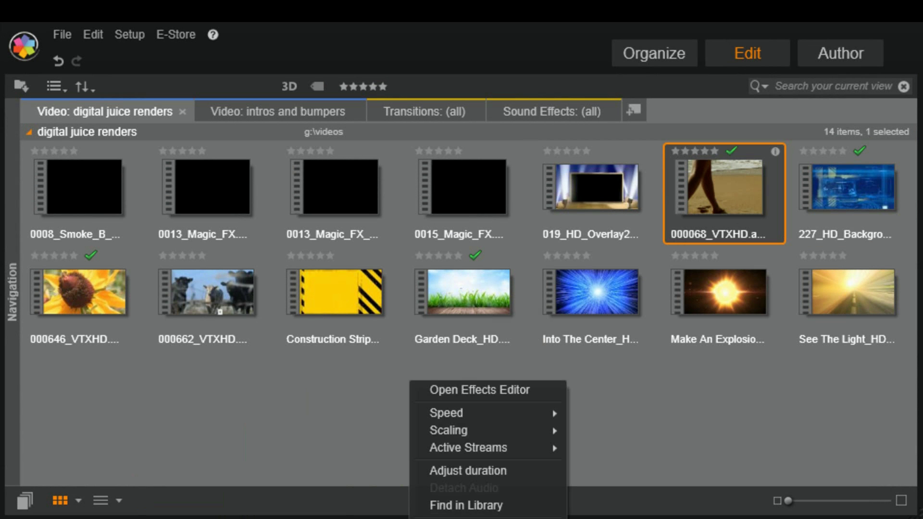
{"action": "key", "text": "Escape"}
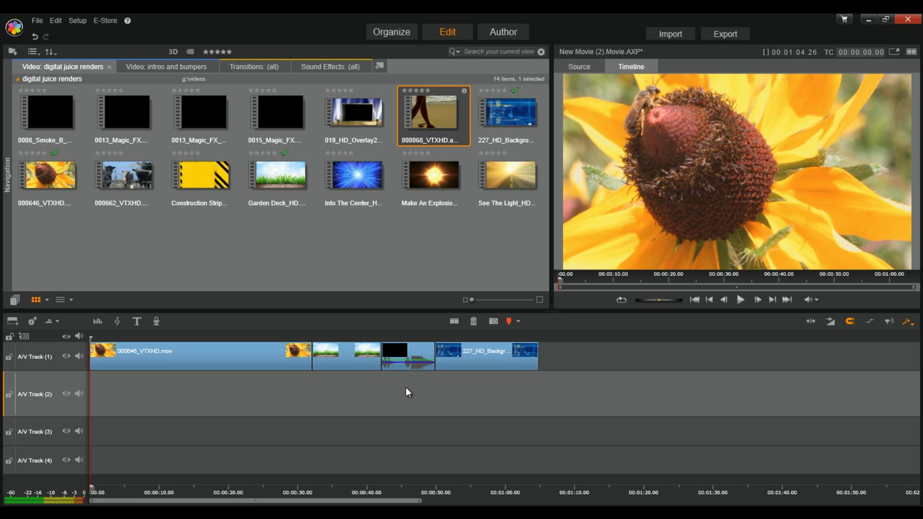
{"action": "mouse_move", "coordinate": [437, 125]}
{"action": "left_click_drag", "start_coordinate": [434, 101], "coordinate": [529, 393]}
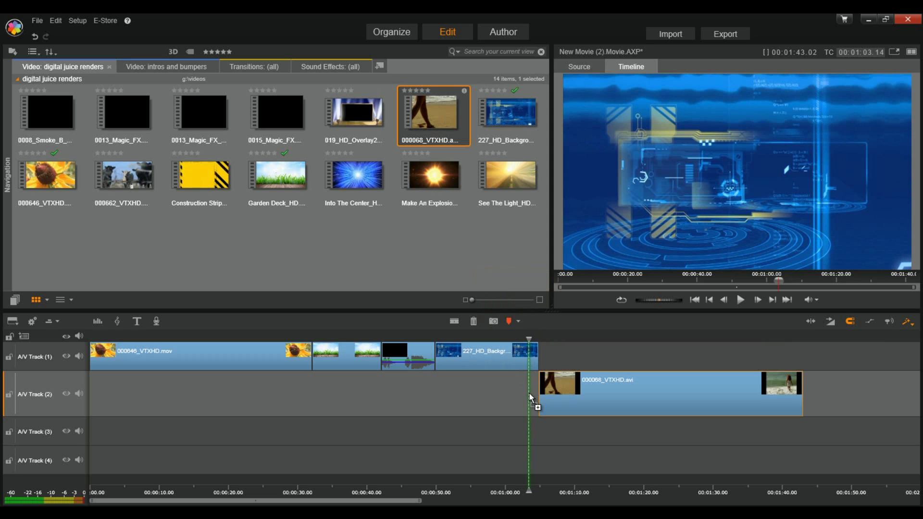
{"action": "left_click_drag", "start_coordinate": [529, 393], "coordinate": [529, 393]}
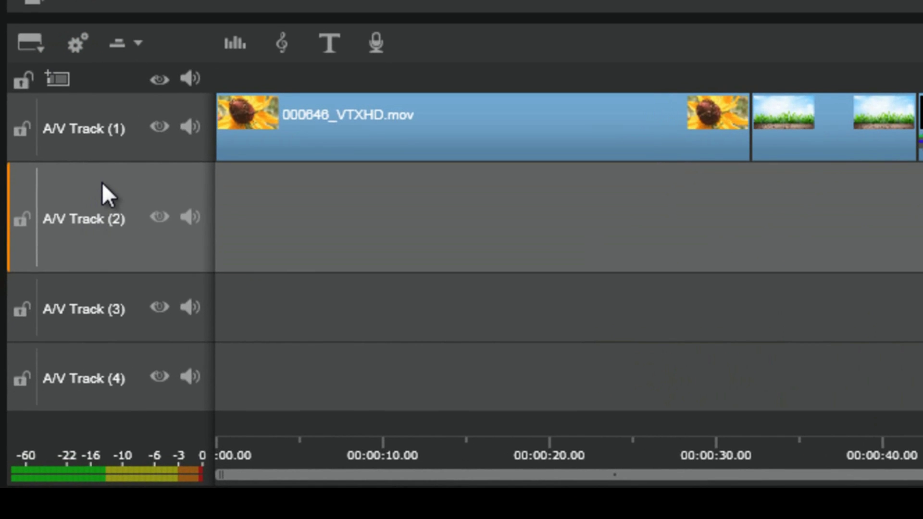
{"action": "right_click", "coordinate": [42, 380]}
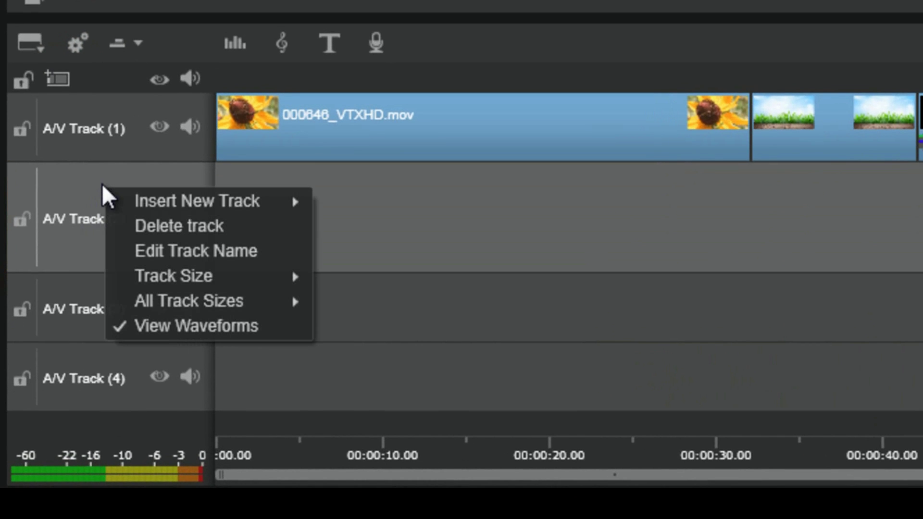
{"action": "mouse_move", "coordinate": [181, 198]}
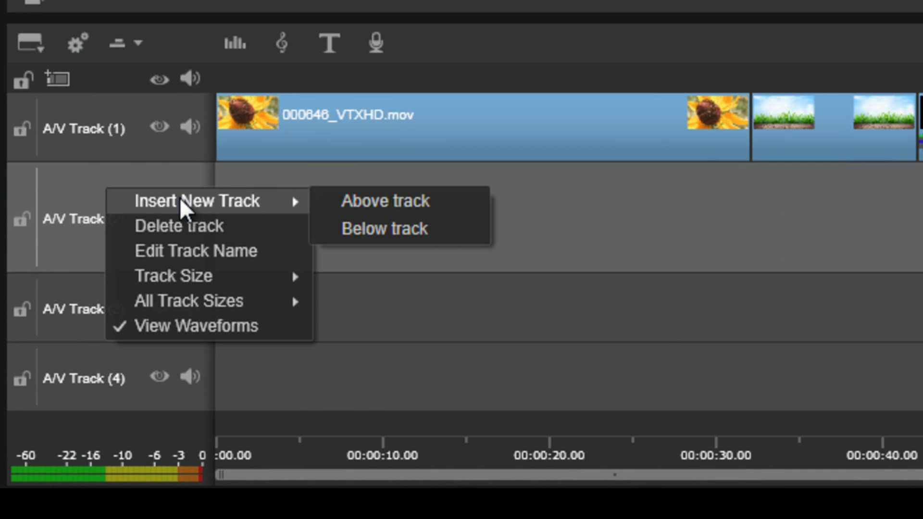
{"action": "left_click", "coordinate": [395, 207]}
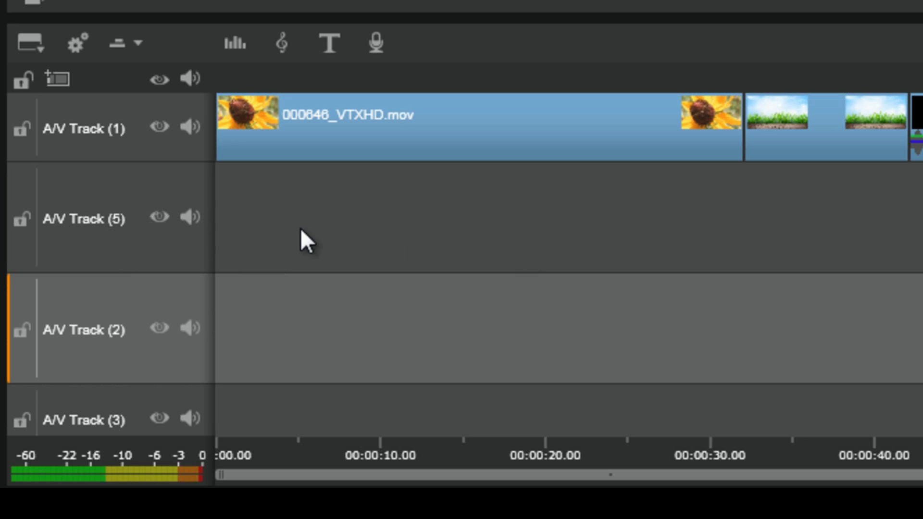
{"action": "right_click", "coordinate": [162, 188]}
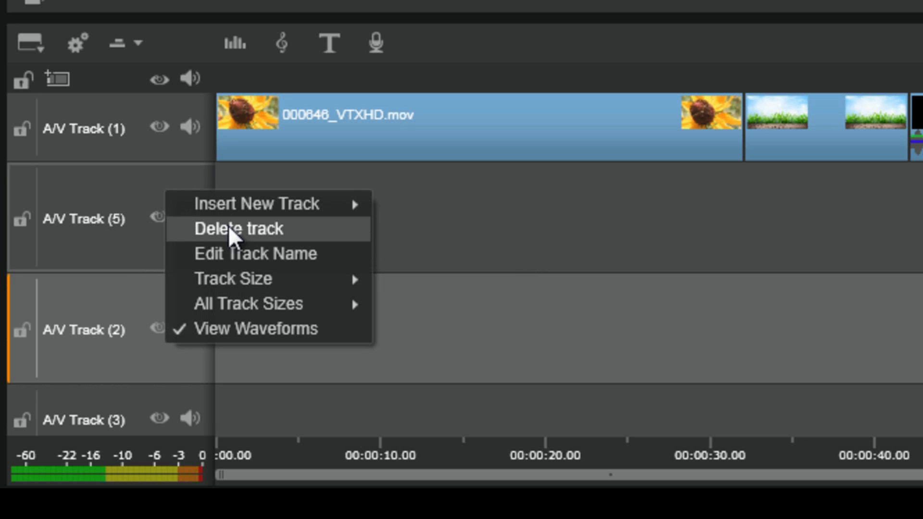
{"action": "left_click", "coordinate": [278, 228]}
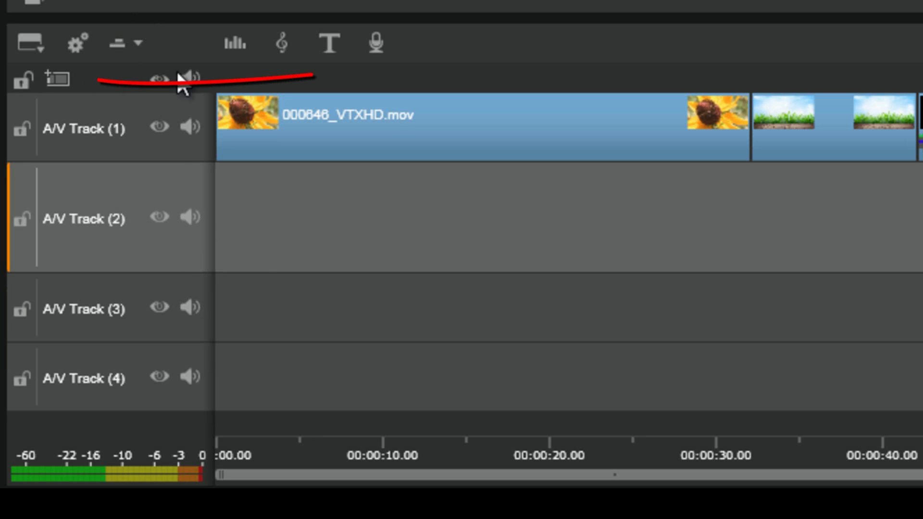
{"action": "left_click", "coordinate": [58, 79]}
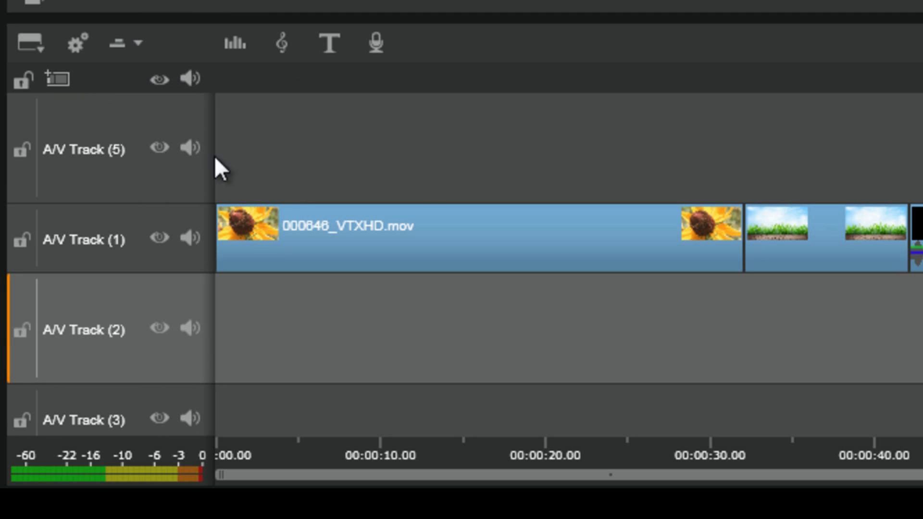
{"action": "left_click", "coordinate": [149, 114]}
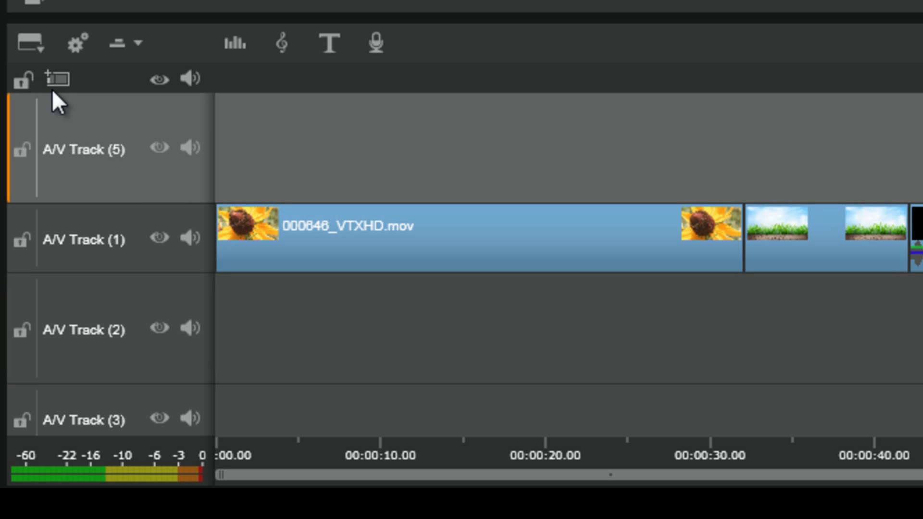
{"action": "left_click", "coordinate": [125, 317]}
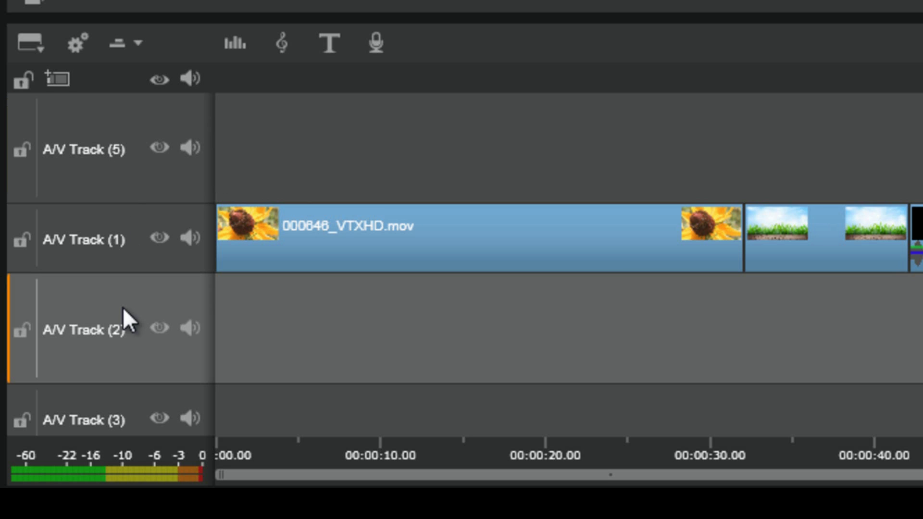
{"action": "left_click", "coordinate": [66, 83]}
{"action": "left_click", "coordinate": [131, 120]}
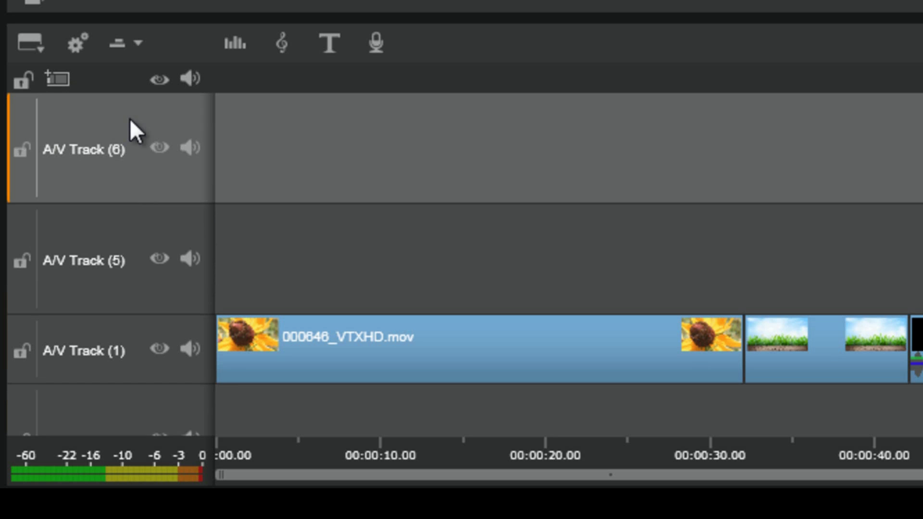
{"action": "key", "text": "Delete"}
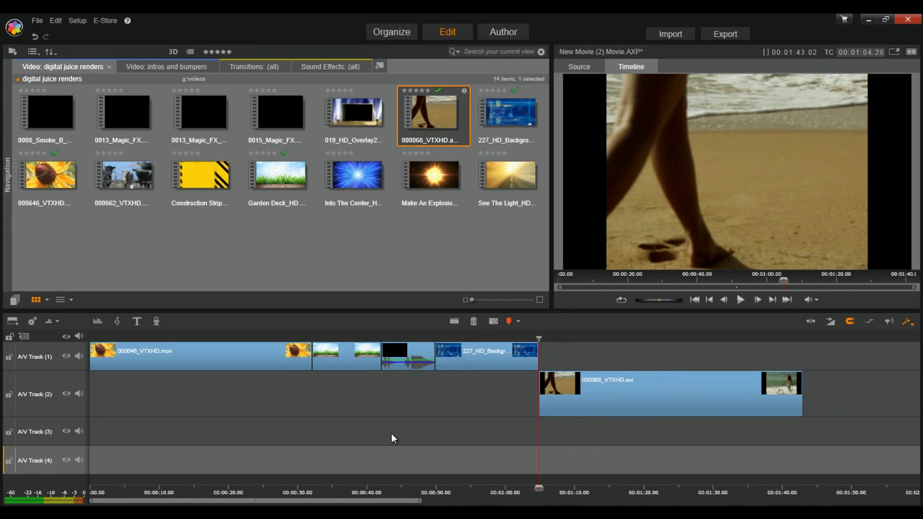
Shift 000068_VTXHD.avi on Track 2 to start under 227_HD_Background and preview.
{"action": "left_click_drag", "start_coordinate": [623, 391], "coordinate": [529, 371]}
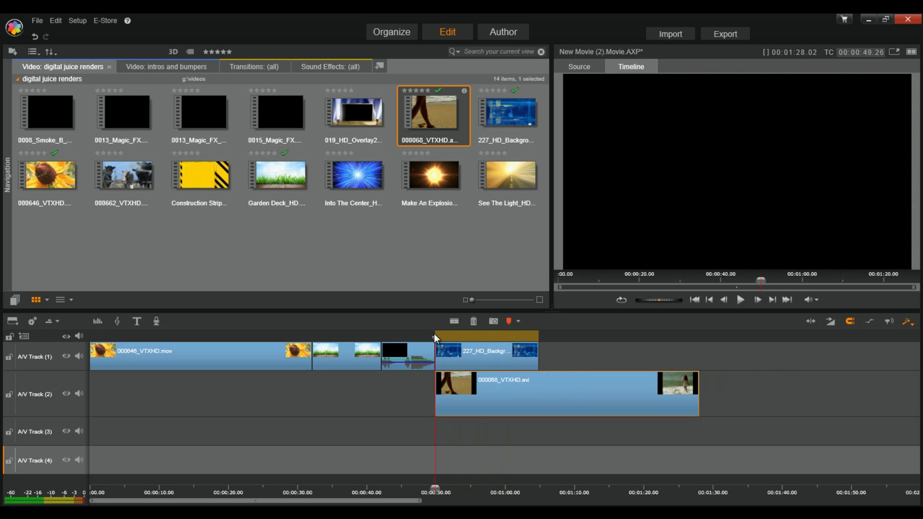
{"action": "left_click_drag", "start_coordinate": [435, 337], "coordinate": [503, 344]}
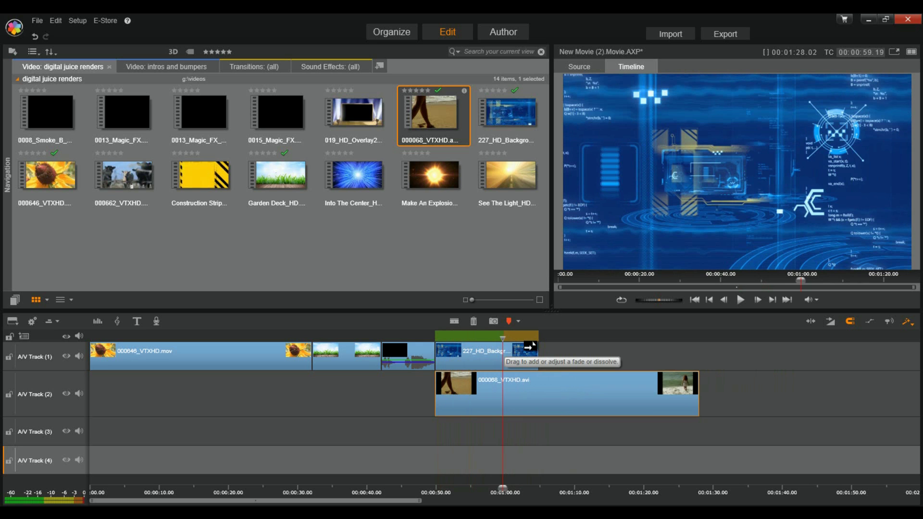
Add a long fade-out to 227_HD_Background, preview it, then shift the beach clip later.
{"action": "left_click_drag", "start_coordinate": [530, 345], "coordinate": [435, 348]}
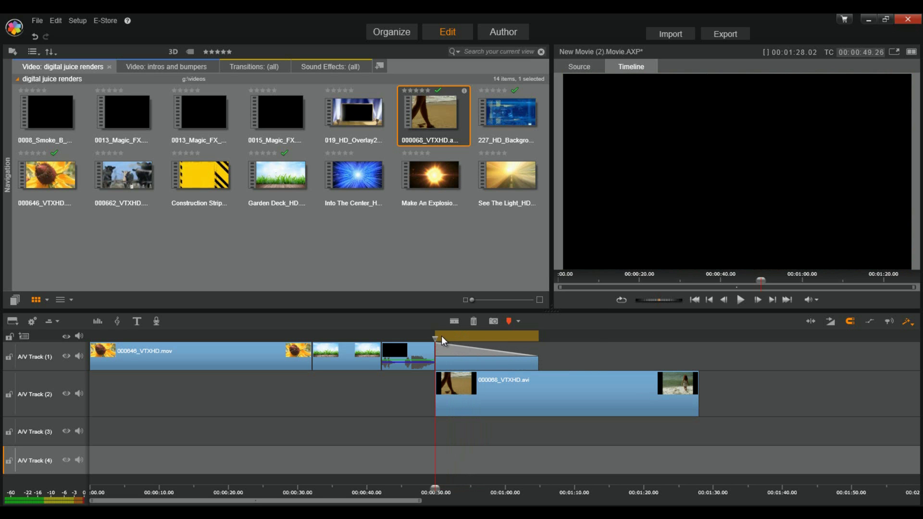
{"action": "left_click_drag", "start_coordinate": [435, 338], "coordinate": [450, 336]}
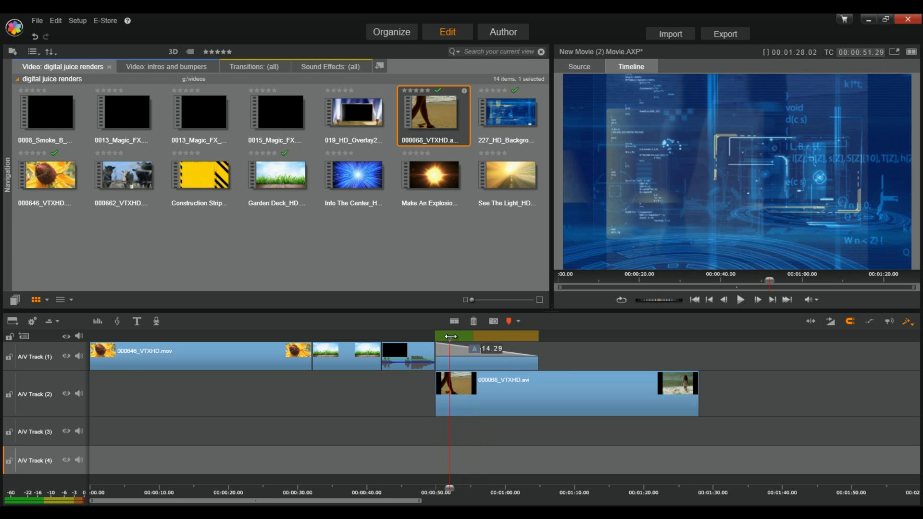
{"action": "left_click_drag", "start_coordinate": [451, 336], "coordinate": [440, 336]}
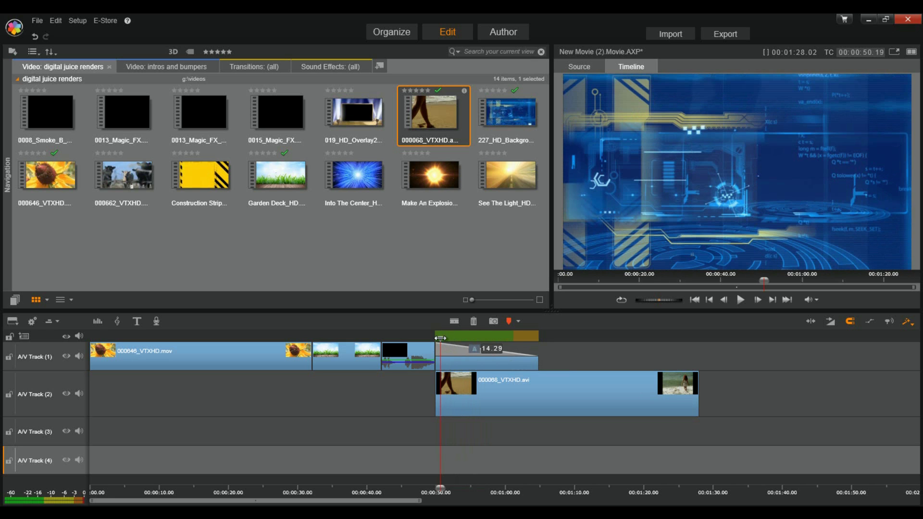
{"action": "left_click_drag", "start_coordinate": [440, 338], "coordinate": [497, 338]}
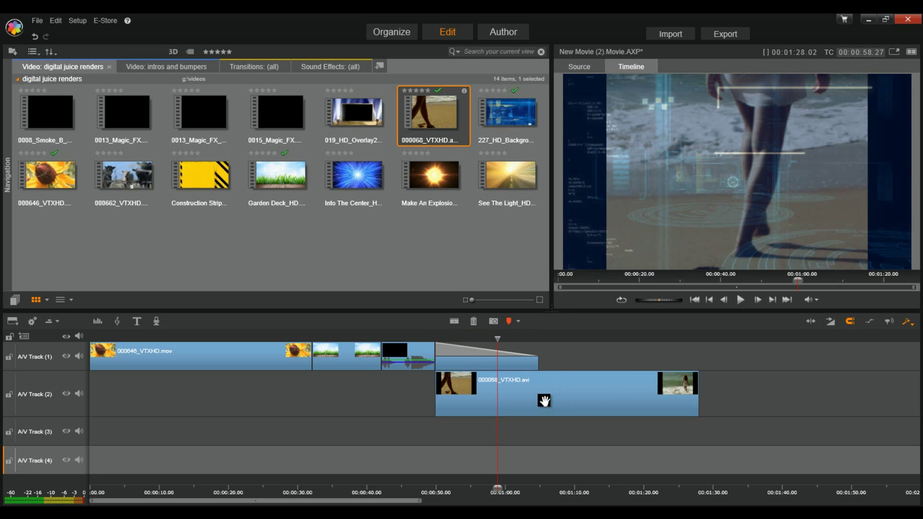
{"action": "left_click_drag", "start_coordinate": [544, 400], "coordinate": [656, 378]}
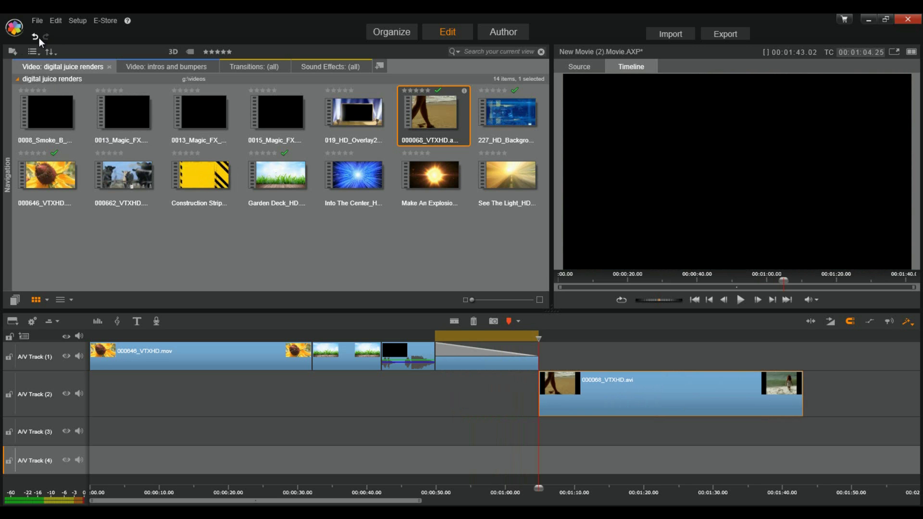
Undo the beach clip moves and background fade, then fade out PinnacleStudioPro_Intro.mp4's end.
{"action": "left_click", "coordinate": [37, 36]}
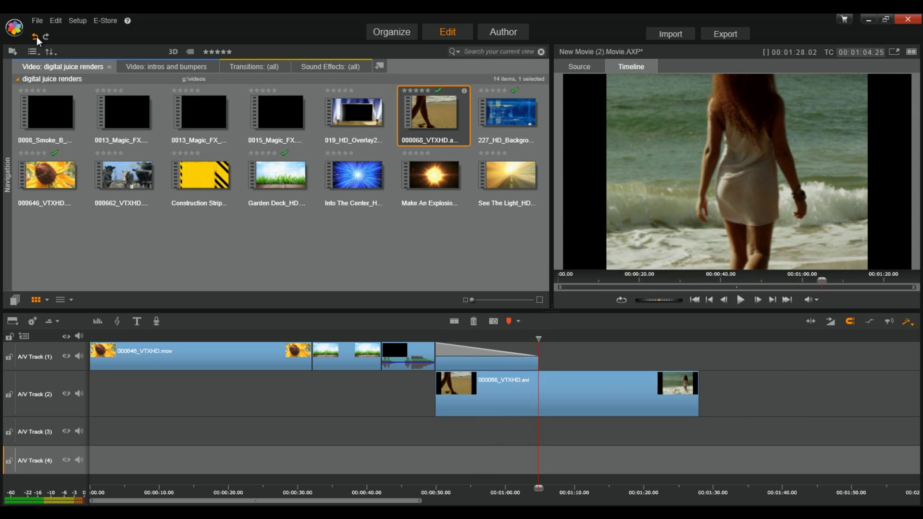
{"action": "left_click", "coordinate": [37, 36]}
{"action": "left_click", "coordinate": [37, 37]}
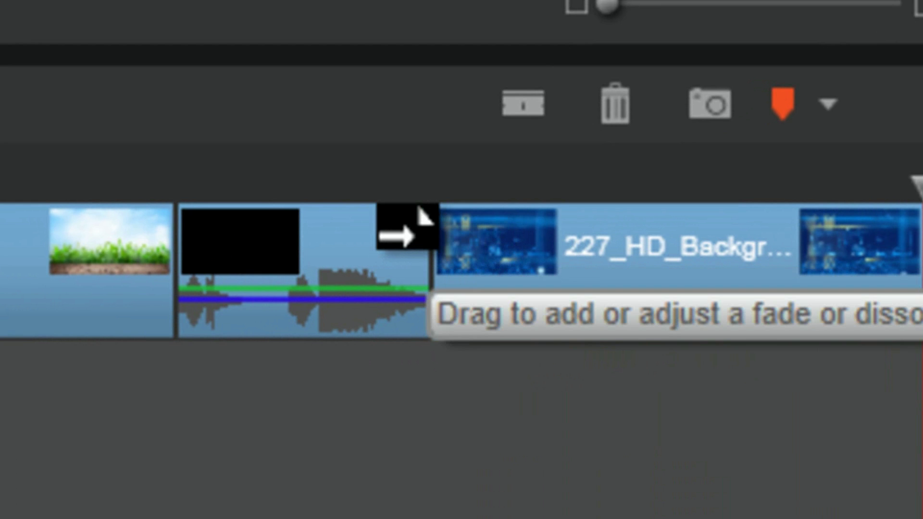
{"action": "mouse_move", "coordinate": [422, 216]}
{"action": "left_mouse_down"}
{"action": "mouse_move", "coordinate": [309, 260]}
{"action": "mouse_move", "coordinate": [332, 258]}
{"action": "mouse_move", "coordinate": [302, 245]}
{"action": "mouse_move", "coordinate": [309, 264]}
{"action": "left_mouse_up"}
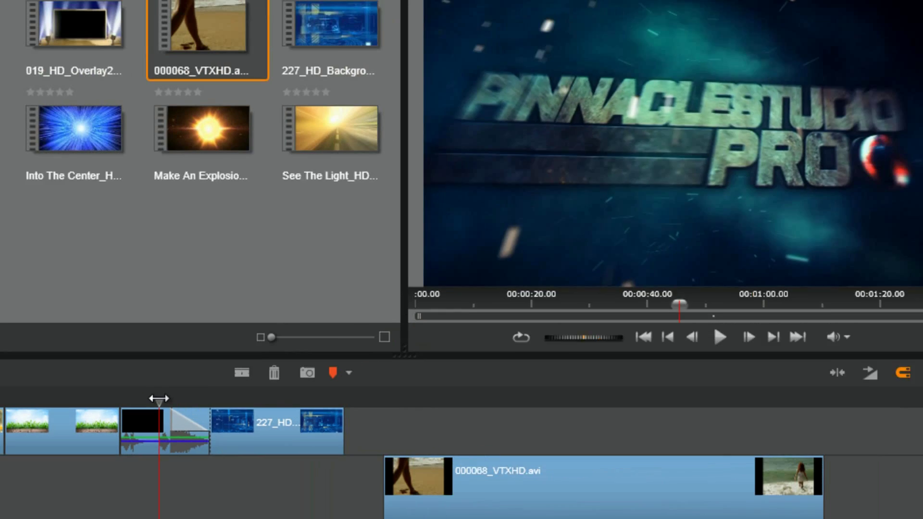
{"action": "left_click_drag", "start_coordinate": [159, 398], "coordinate": [184, 423]}
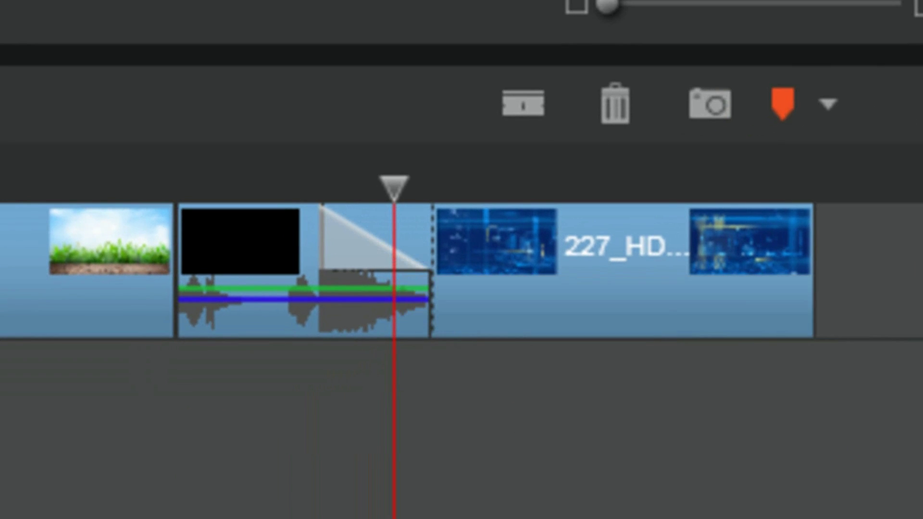
Add a fade-in to the start of 227_HD_Background and preview the dip after the intro.
{"action": "left_click_drag", "start_coordinate": [442, 210], "coordinate": [545, 264]}
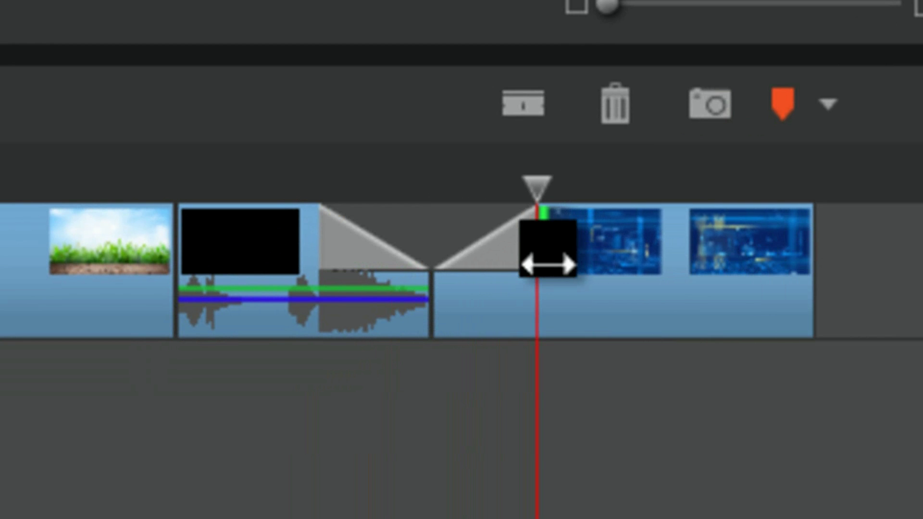
{"action": "left_click_drag", "start_coordinate": [486, 192], "coordinate": [268, 191]}
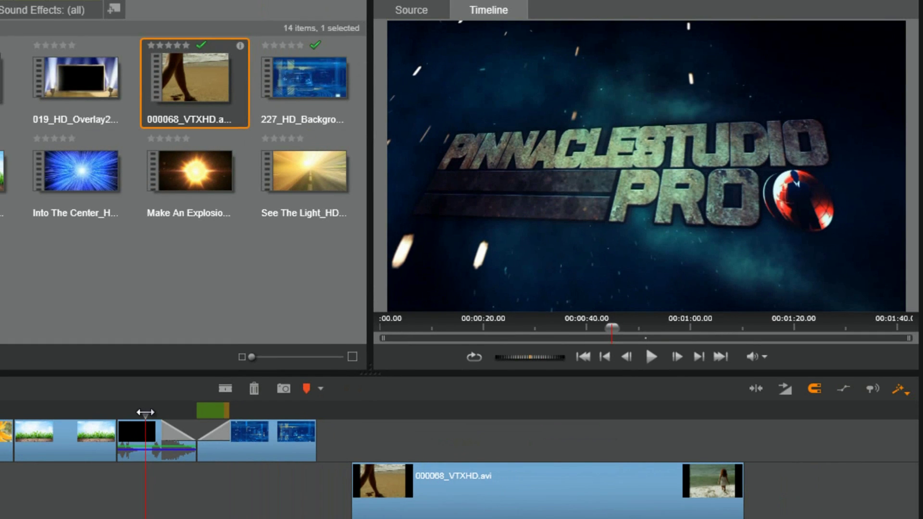
{"action": "left_click_drag", "start_coordinate": [145, 412], "coordinate": [242, 454]}
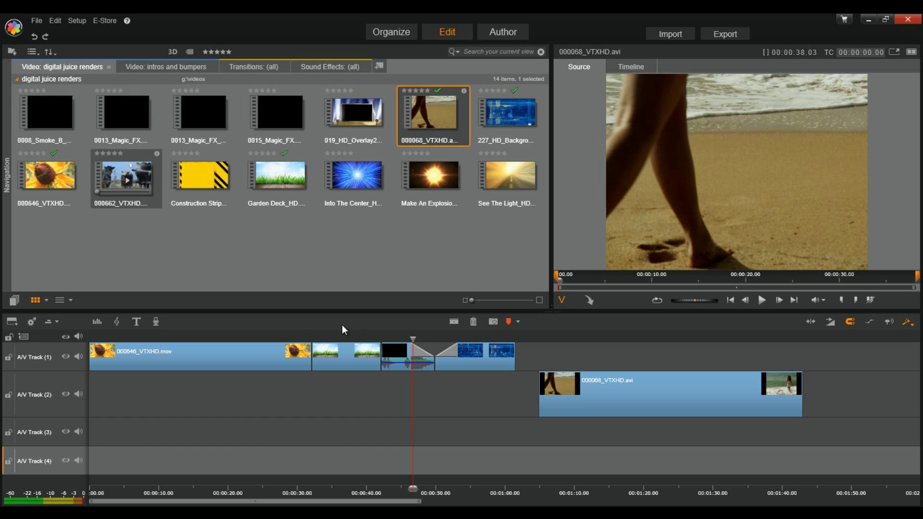
Undo both fades and insert a Page Curl transition between the intro and 227_HD_Background clips.
{"action": "left_click", "coordinate": [413, 356]}
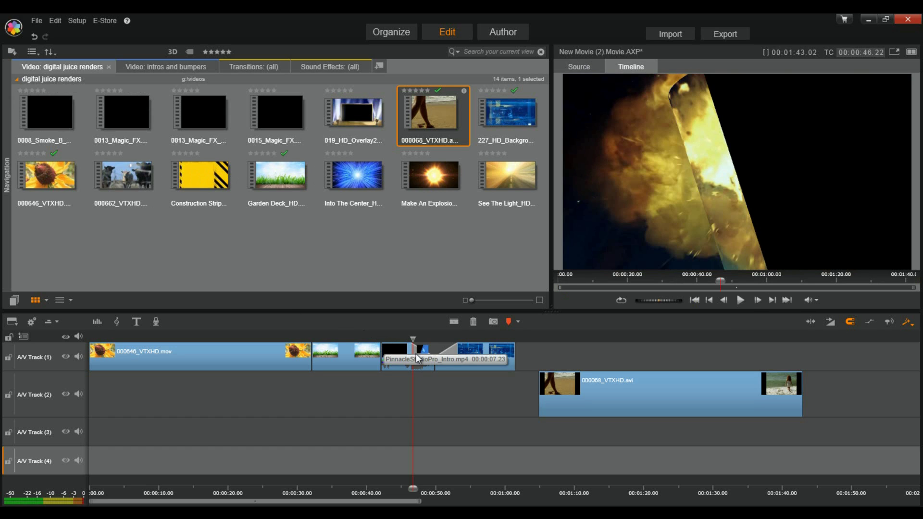
{"action": "left_click", "coordinate": [33, 37]}
{"action": "left_click", "coordinate": [33, 37]}
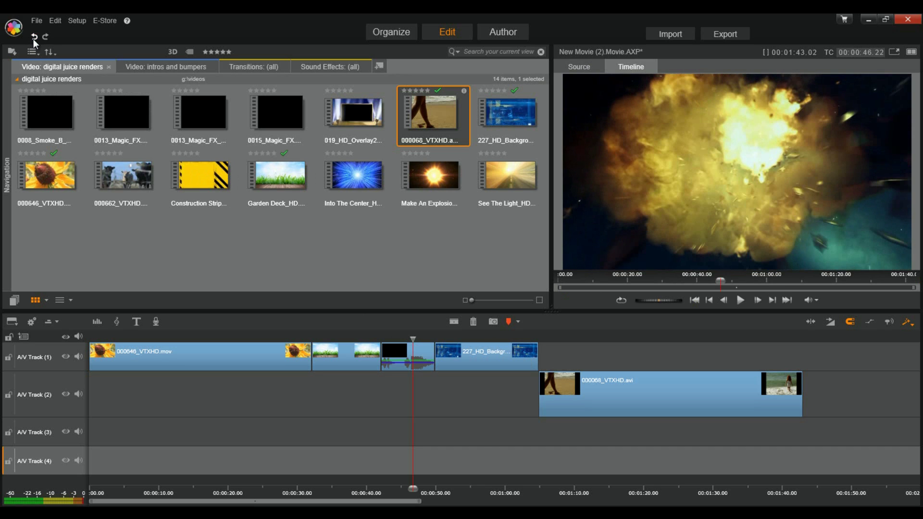
{"action": "left_click", "coordinate": [244, 67]}
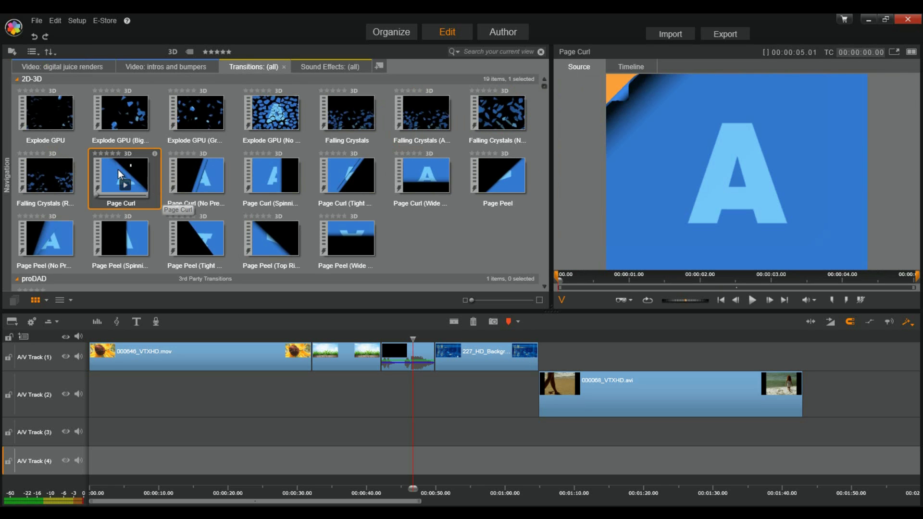
{"action": "mouse_move", "coordinate": [117, 169]}
{"action": "left_mouse_down"}
{"action": "mouse_move", "coordinate": [399, 326]}
{"action": "mouse_move", "coordinate": [417, 350]}
{"action": "mouse_move", "coordinate": [429, 339]}
{"action": "mouse_move", "coordinate": [417, 340]}
{"action": "mouse_move", "coordinate": [435, 340]}
{"action": "mouse_move", "coordinate": [424, 340]}
{"action": "left_mouse_up"}
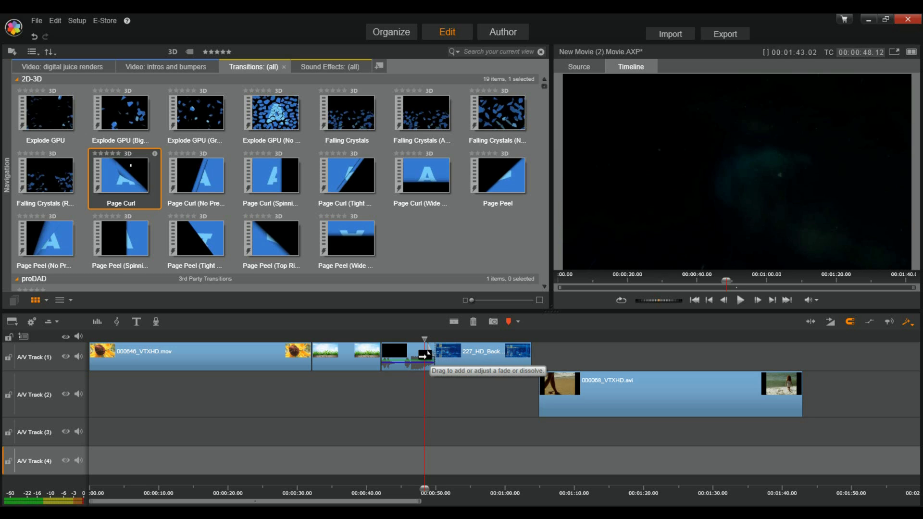
{"action": "left_click_drag", "start_coordinate": [425, 355], "coordinate": [416, 354]}
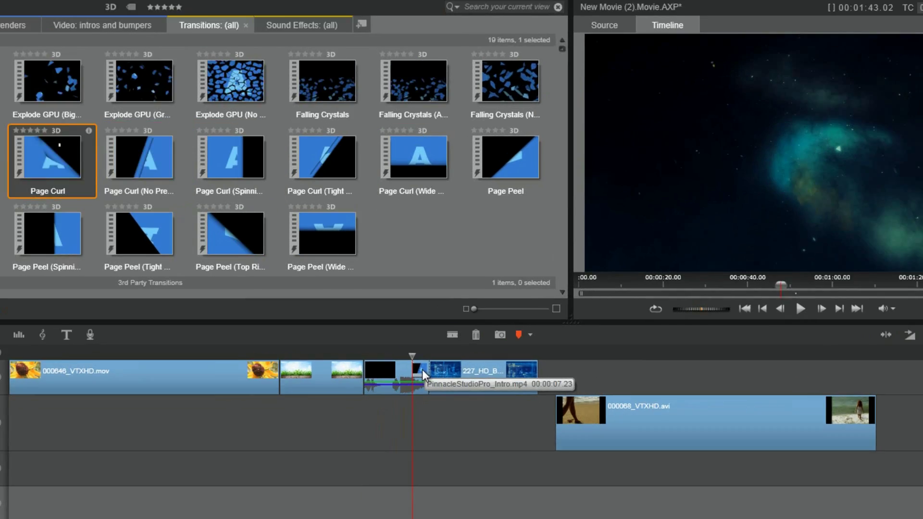
{"action": "double_click", "coordinate": [430, 353]}
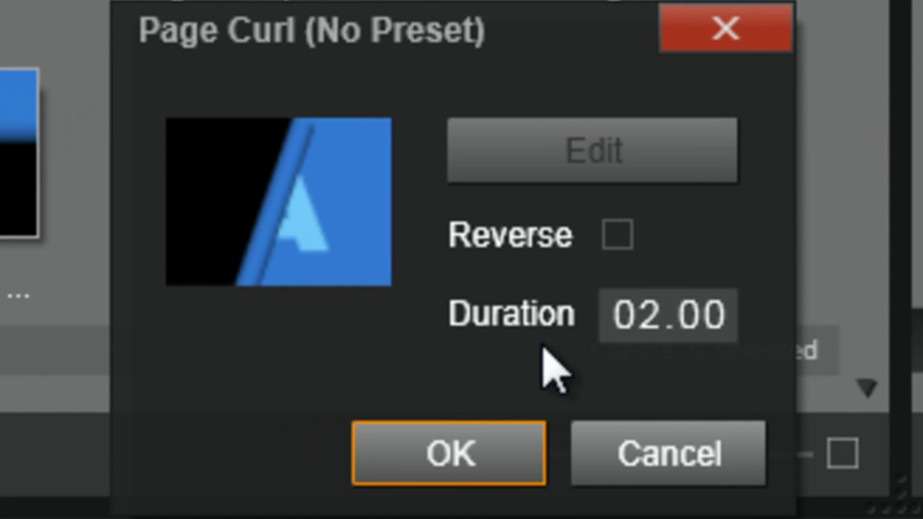
{"action": "left_click", "coordinate": [438, 442]}
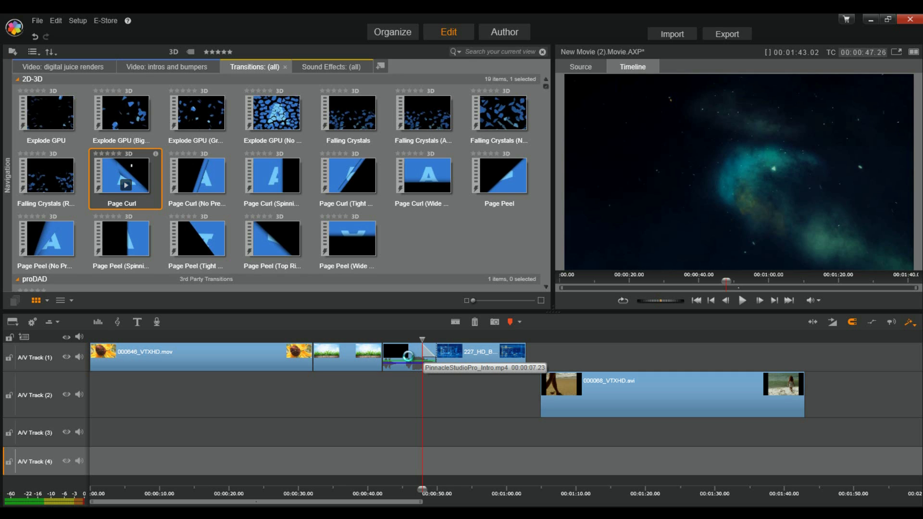
Show the intro clip's Page Curl GPU Transition Out settings, confirming the Default preset.
{"action": "double_click", "coordinate": [408, 356]}
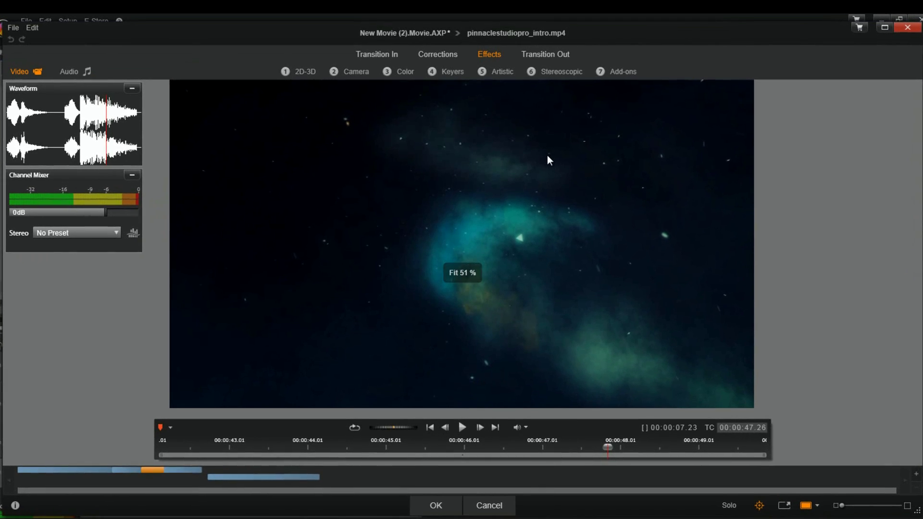
{"action": "left_click", "coordinate": [546, 53]}
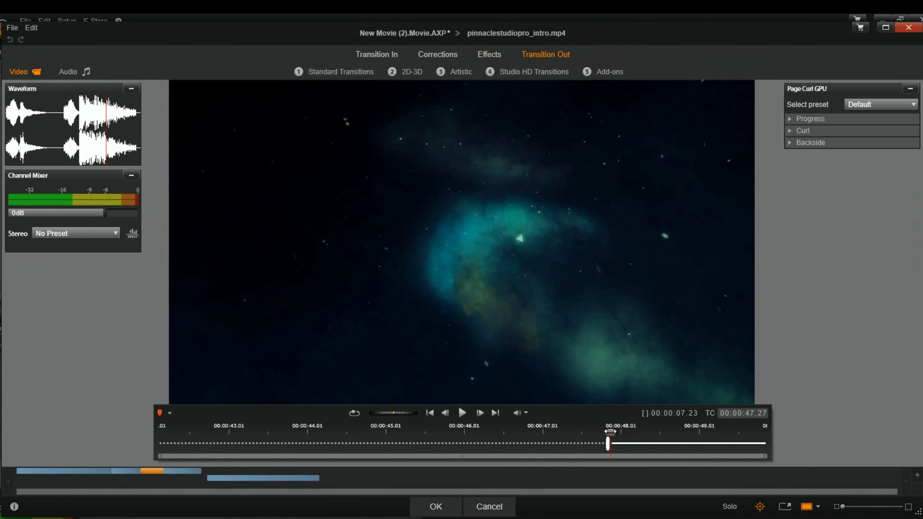
{"action": "mouse_move", "coordinate": [608, 431]}
{"action": "left_mouse_down"}
{"action": "mouse_move", "coordinate": [591, 430]}
{"action": "mouse_move", "coordinate": [746, 444]}
{"action": "mouse_move", "coordinate": [608, 440]}
{"action": "left_mouse_up"}
{"action": "left_click", "coordinate": [915, 105]}
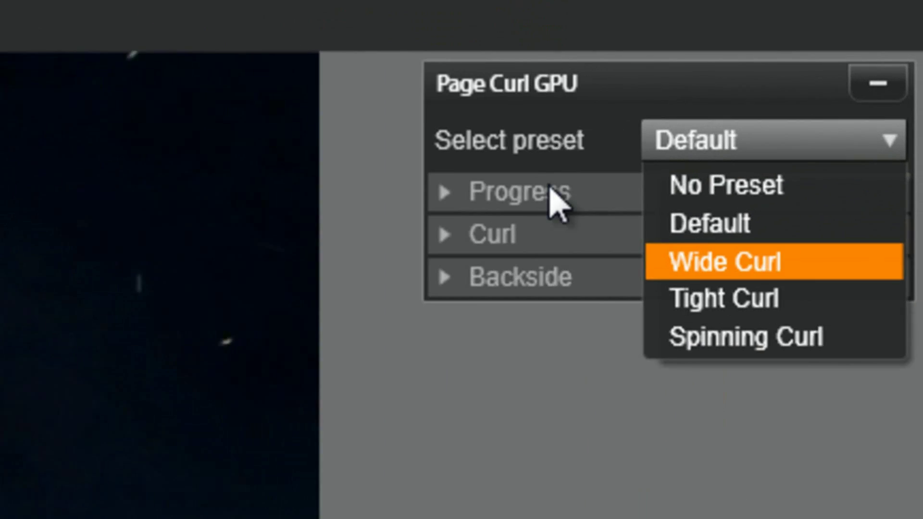
{"action": "left_click", "coordinate": [805, 122]}
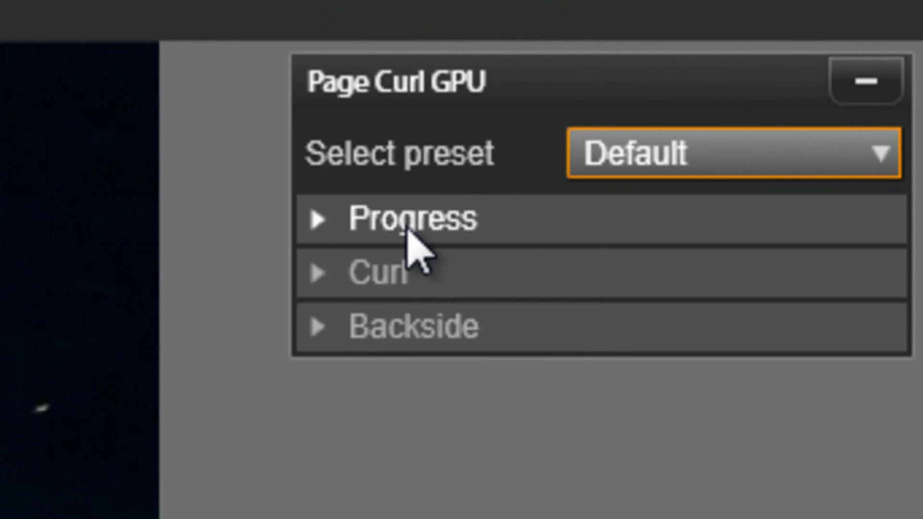
{"action": "left_click", "coordinate": [312, 216]}
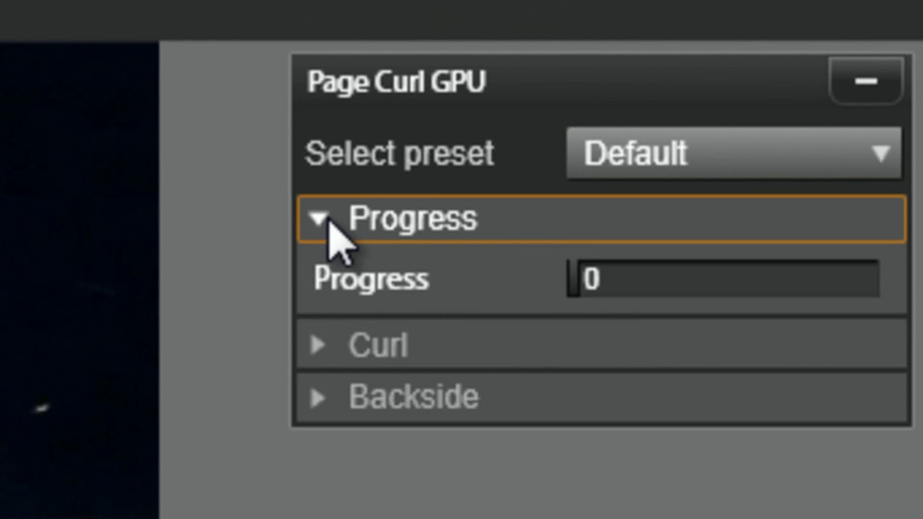
{"action": "left_click", "coordinate": [312, 217]}
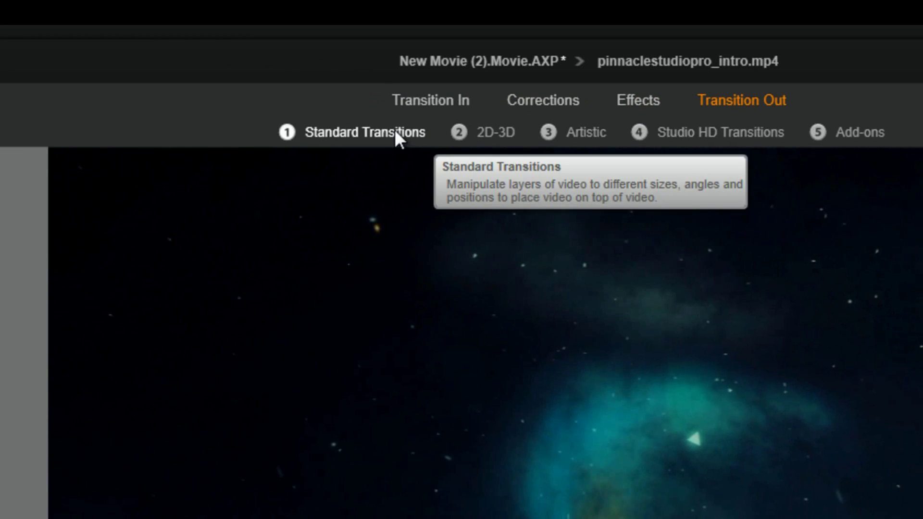
Browse the Standard, 2D-3D, Artistic and Studio HD transition categories, ending on Standard.
{"action": "left_click", "coordinate": [395, 133]}
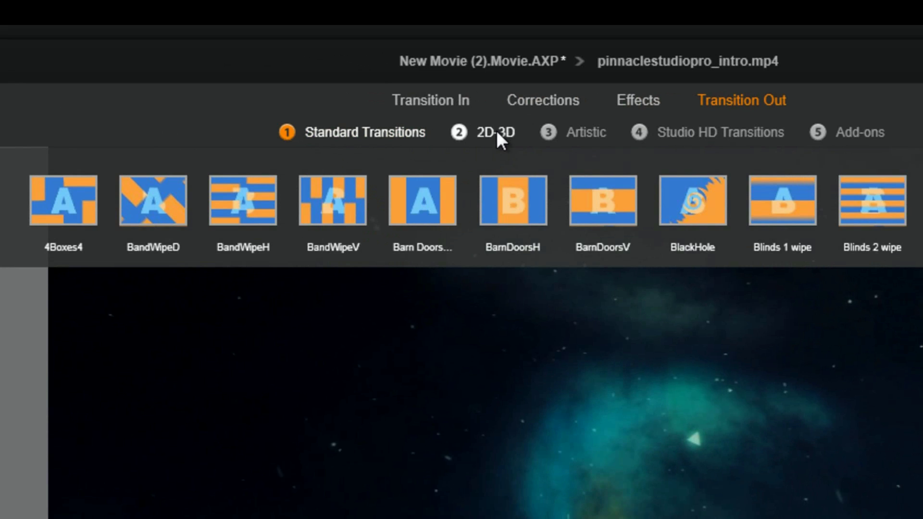
{"action": "left_click", "coordinate": [498, 135]}
{"action": "left_click", "coordinate": [594, 135]}
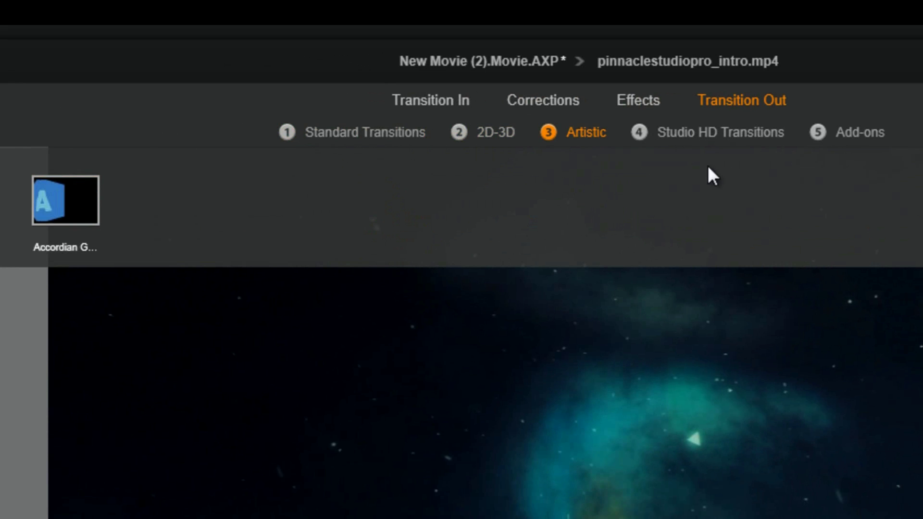
{"action": "left_click", "coordinate": [724, 131]}
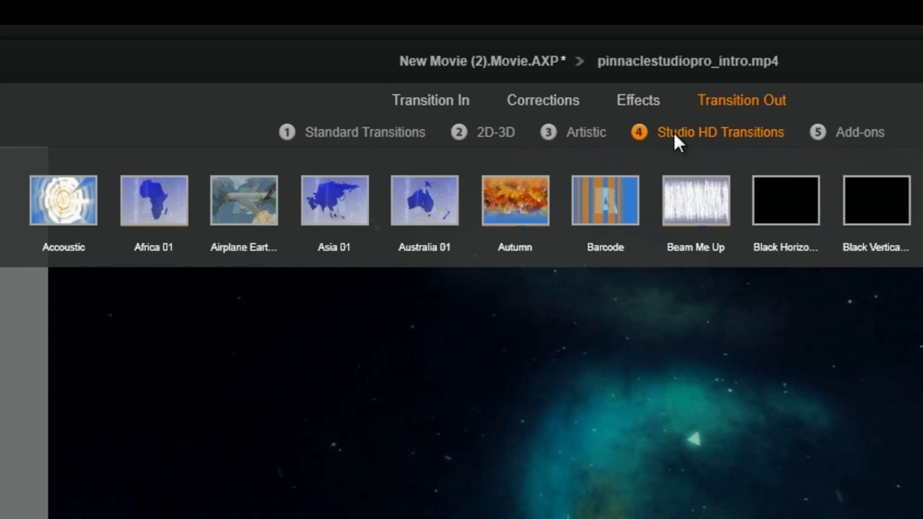
{"action": "left_click", "coordinate": [580, 134]}
{"action": "left_click", "coordinate": [386, 132]}
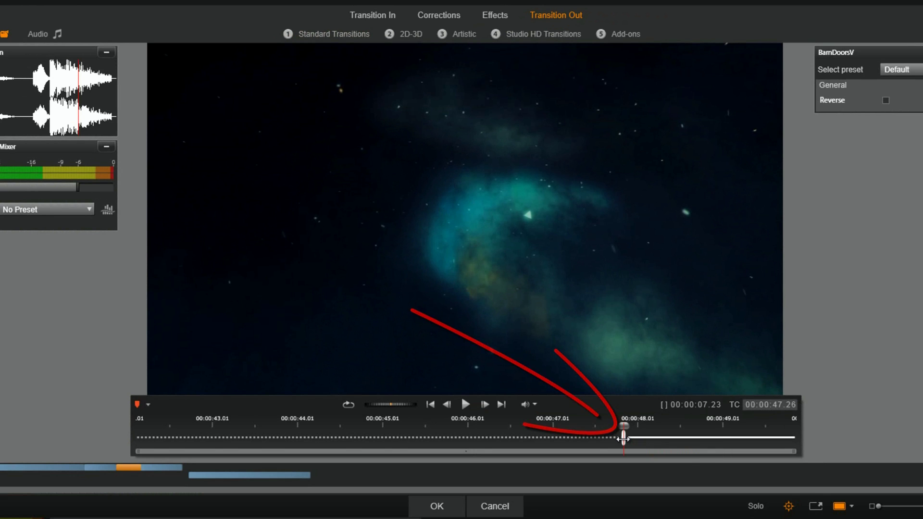
Start the outgoing transition slightly earlier, preview it, and apply the change.
{"action": "left_click_drag", "start_coordinate": [623, 437], "coordinate": [552, 438]}
{"action": "left_click_drag", "start_coordinate": [621, 425], "coordinate": [810, 442]}
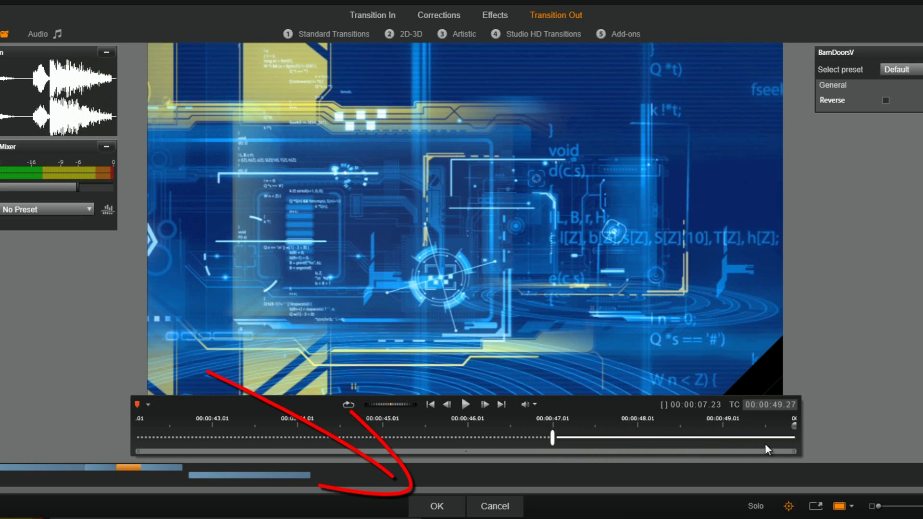
{"action": "left_click", "coordinate": [437, 507]}
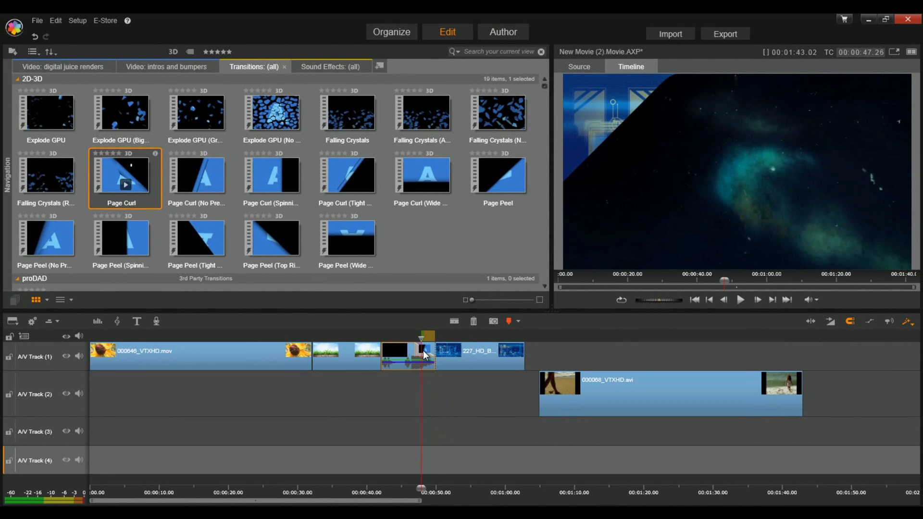
Preview the Page Curl transition into the blue background clip twice, then undo the last edit.
{"action": "left_click", "coordinate": [412, 337]}
{"action": "key", "text": "space"}
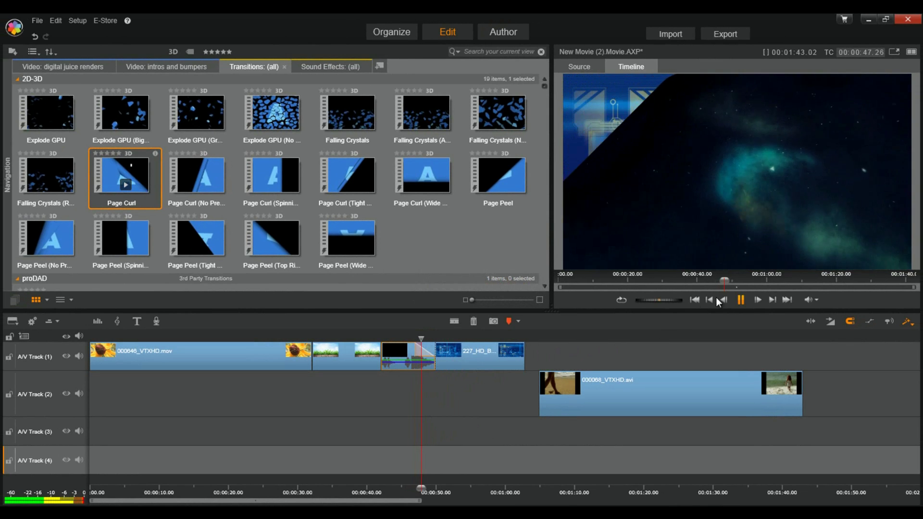
{"action": "key", "text": "space"}
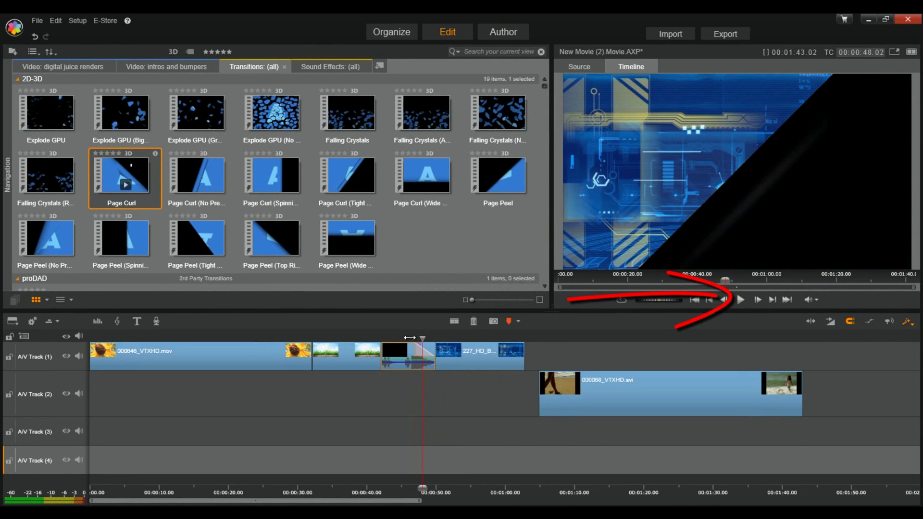
{"action": "left_click", "coordinate": [740, 301]}
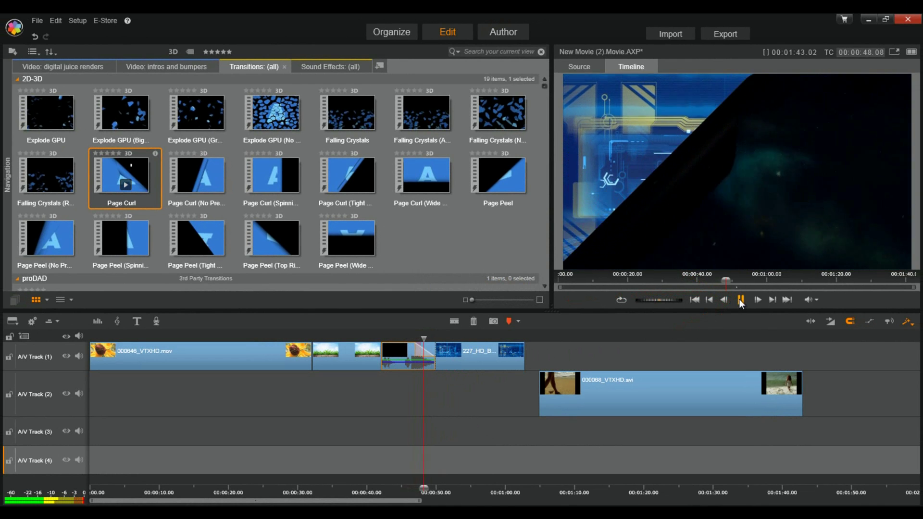
{"action": "left_click", "coordinate": [740, 300]}
{"action": "mouse_move", "coordinate": [426, 338]}
{"action": "left_mouse_down"}
{"action": "mouse_move", "coordinate": [409, 338]}
{"action": "mouse_move", "coordinate": [423, 340]}
{"action": "left_mouse_up"}
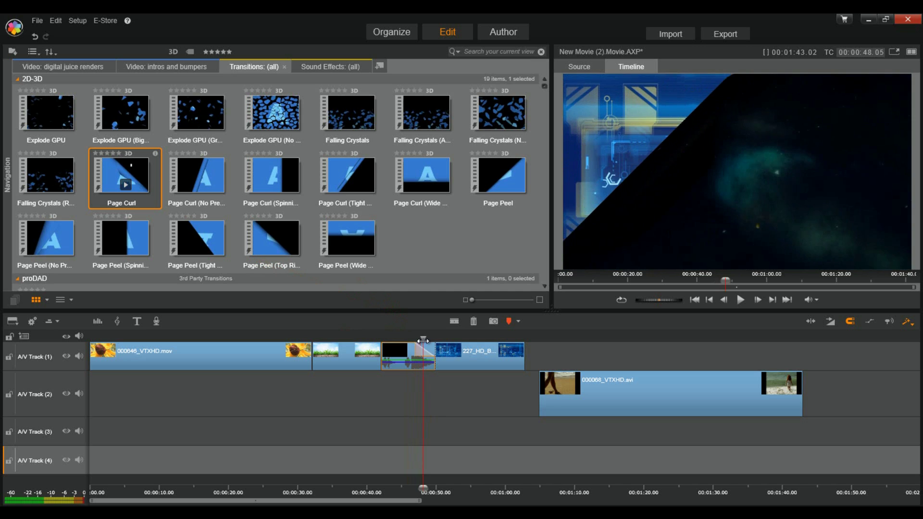
{"action": "key", "text": "ctrl+z"}
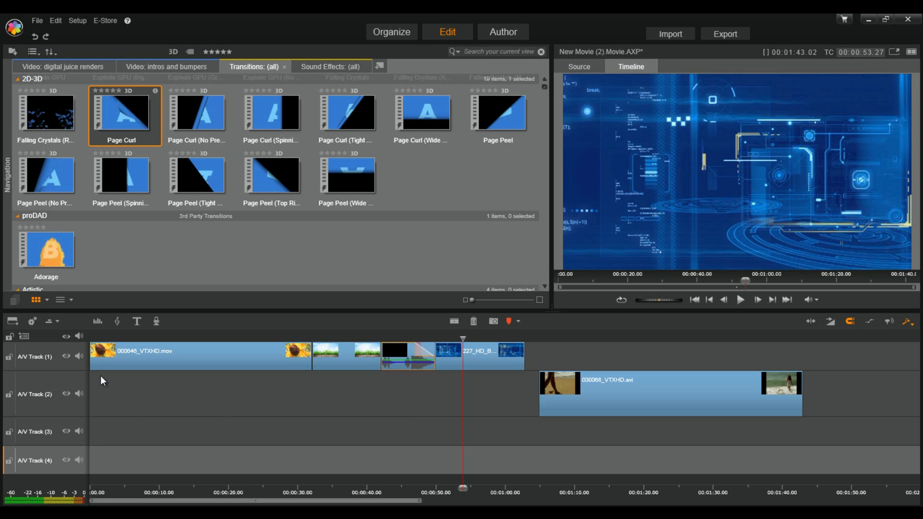
Insert a new empty A/V Track (5) directly above A/V Track (1) from its track header menu.
{"action": "left_click", "coordinate": [63, 346]}
{"action": "right_click", "coordinate": [64, 346]}
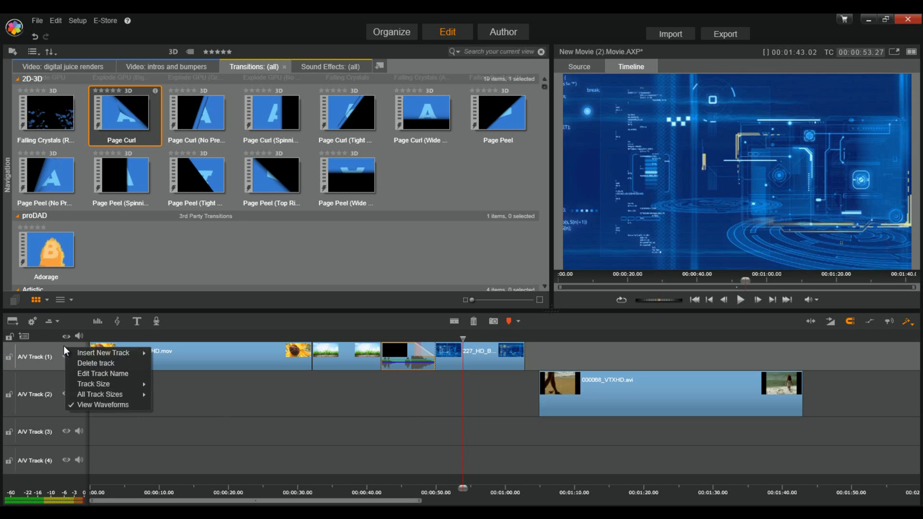
{"action": "mouse_move", "coordinate": [93, 351]}
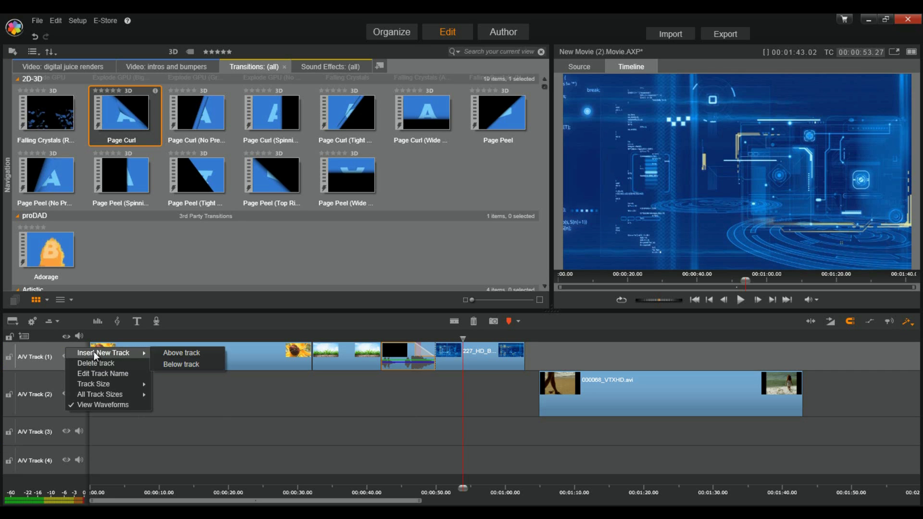
{"action": "left_click", "coordinate": [178, 352]}
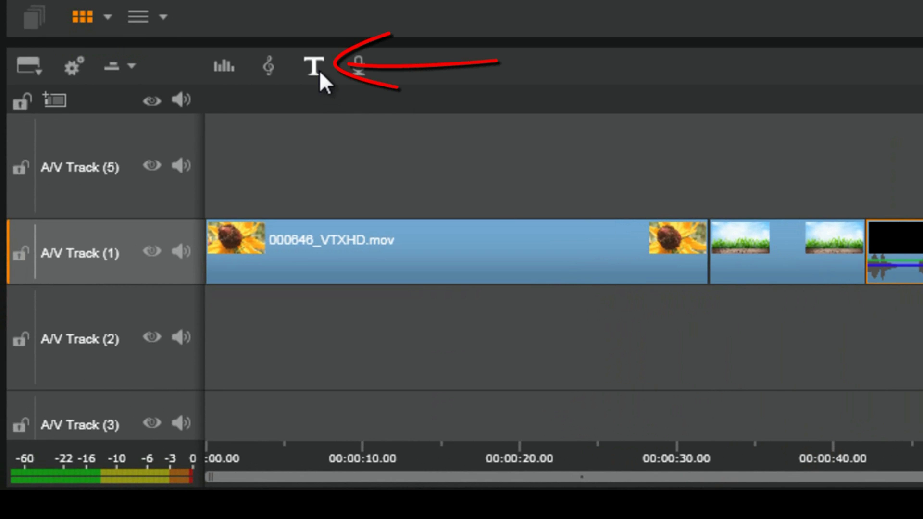
Place a default 'Your Text Here' title clip on A/V Track (5) near 55 seconds.
{"action": "left_click", "coordinate": [316, 67]}
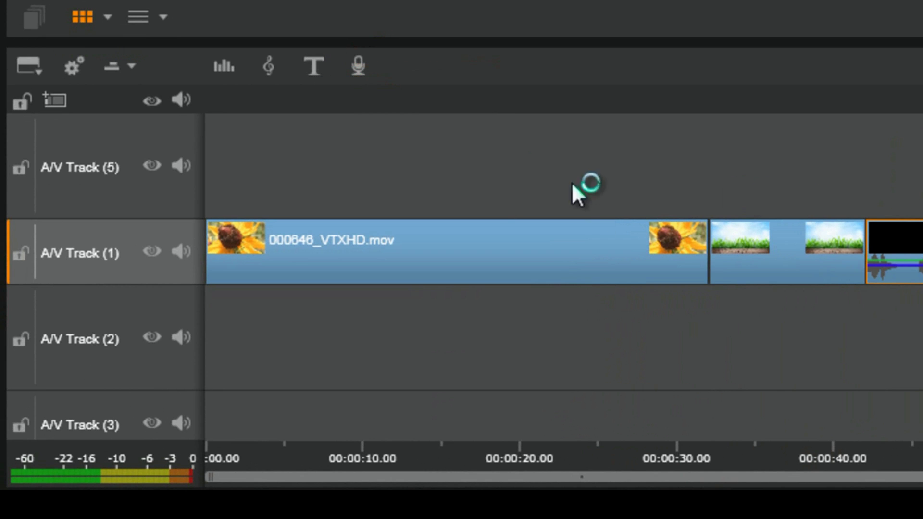
{"action": "left_click", "coordinate": [165, 142]}
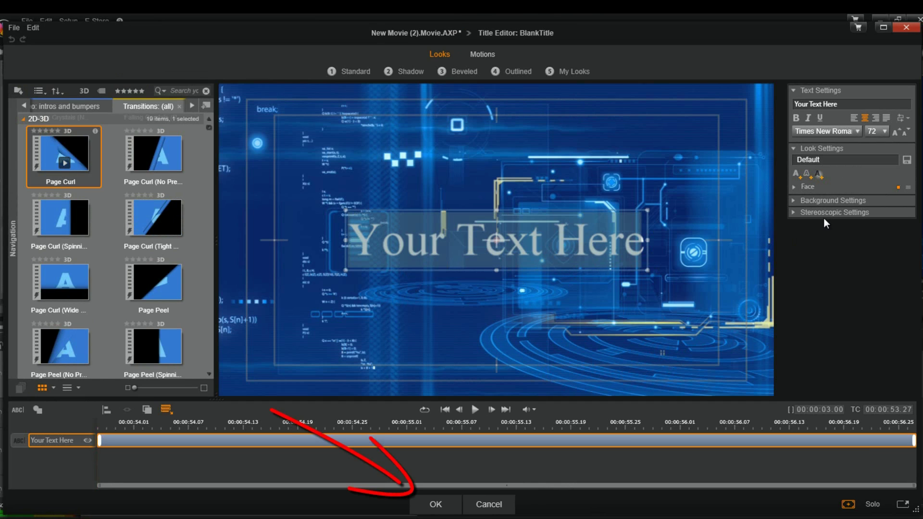
{"action": "left_click", "coordinate": [445, 499]}
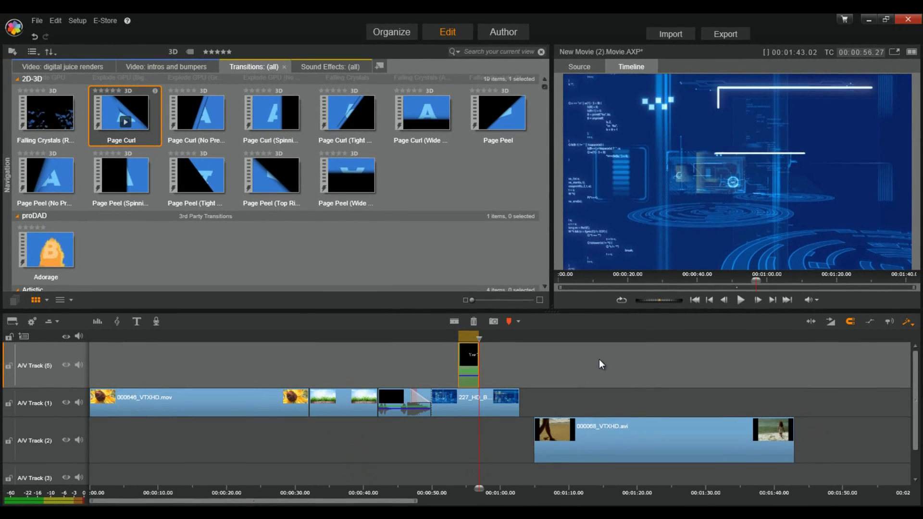
Scrub back over the title to preview it, then undo the clip reordering on A/V Track (1).
{"action": "left_click_drag", "start_coordinate": [479, 339], "coordinate": [467, 339]}
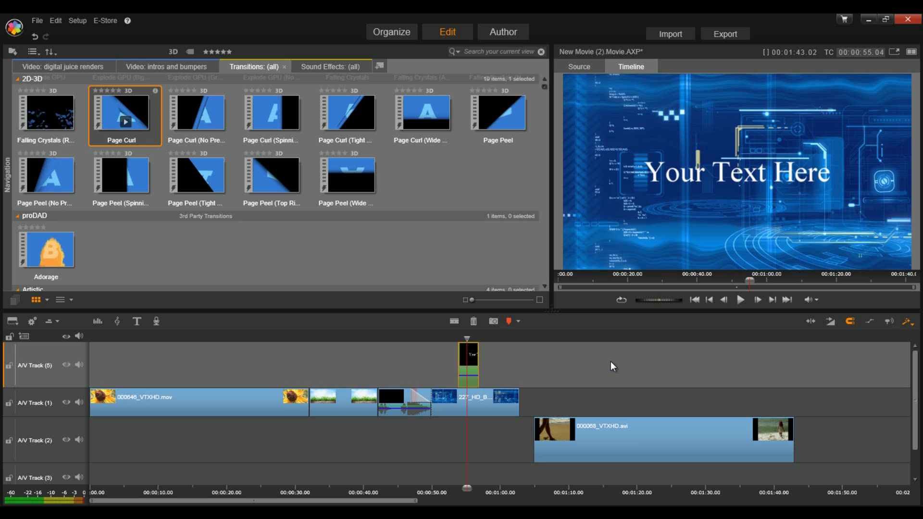
{"action": "key", "text": "ctrl+z"}
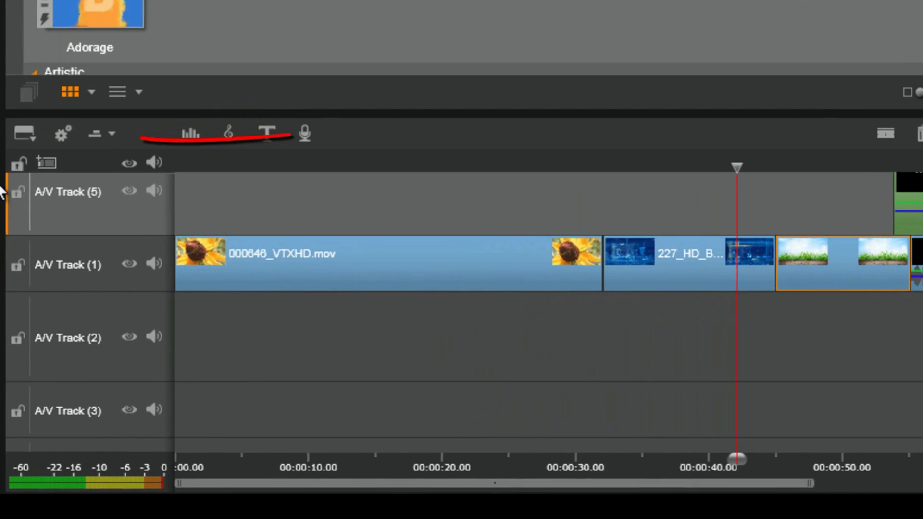
Show the storyboard above the tracks with A/V Track (1) as its storyboard track.
{"action": "left_click", "coordinate": [111, 128]}
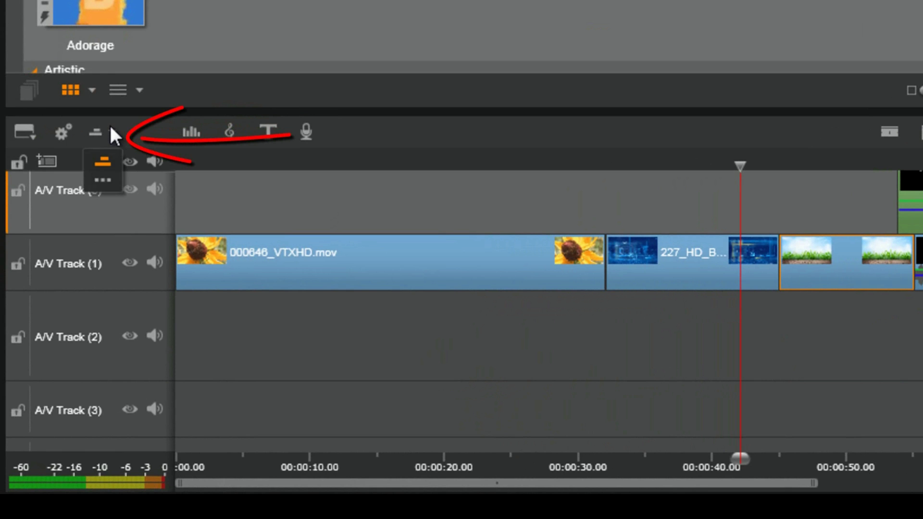
{"action": "left_click", "coordinate": [113, 174]}
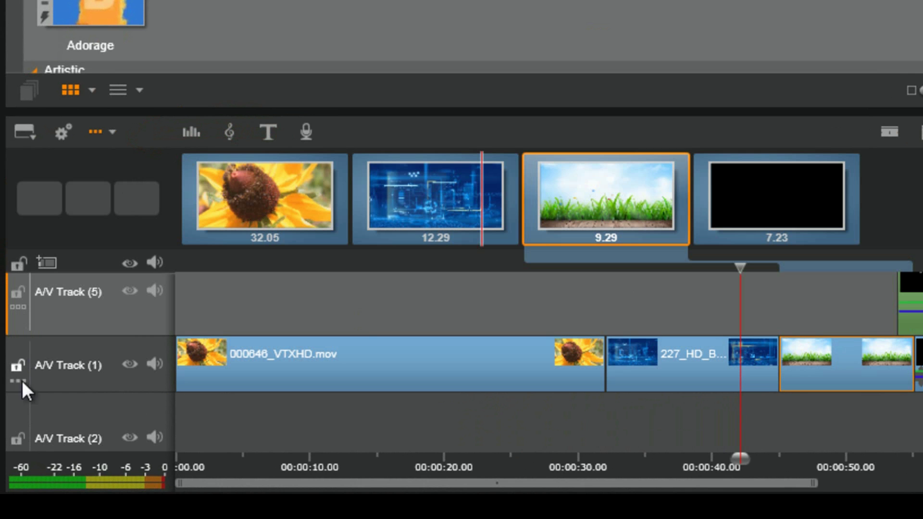
{"action": "scroll", "coordinate": [33, 389], "scroll_direction": "down", "scroll_amount": 3}
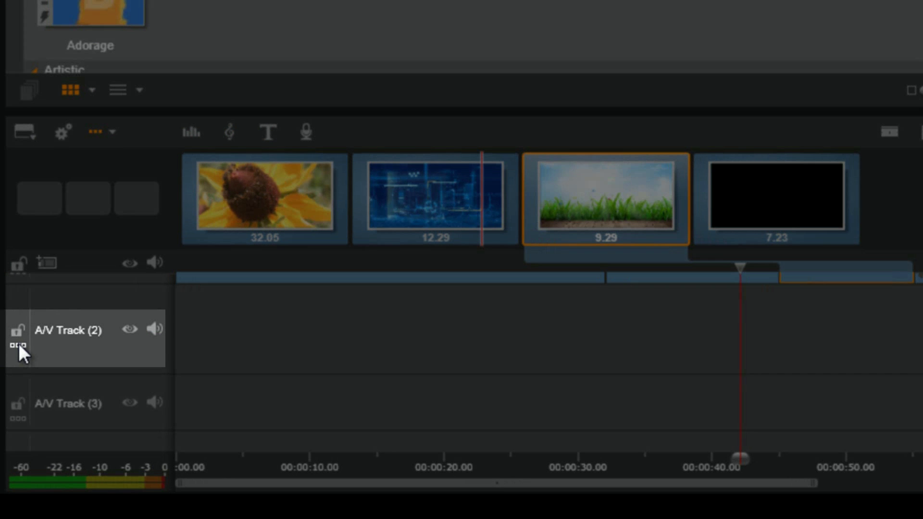
{"action": "left_click", "coordinate": [19, 344]}
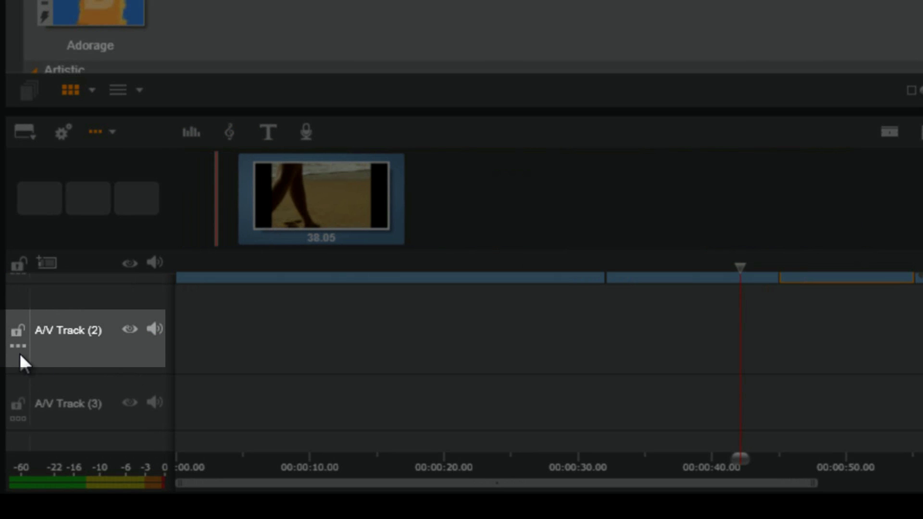
{"action": "scroll", "coordinate": [57, 347], "scroll_direction": "up", "scroll_amount": 3}
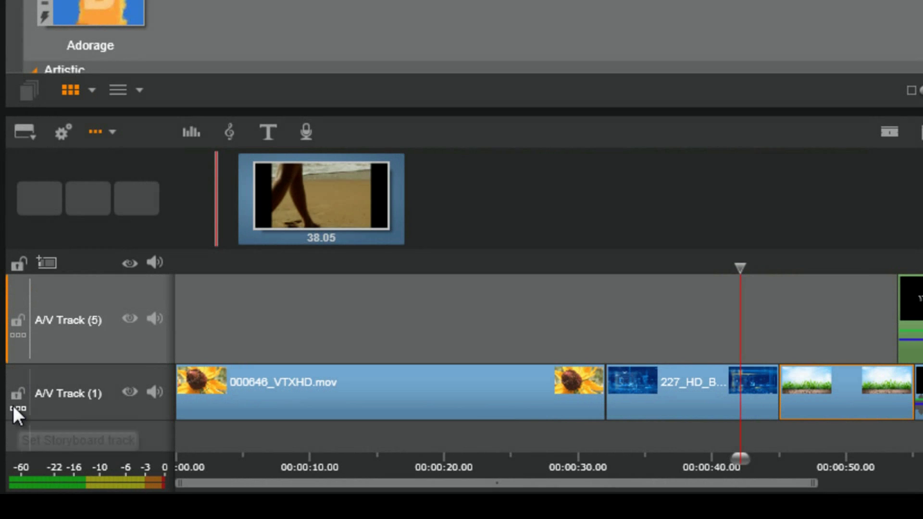
{"action": "left_click", "coordinate": [15, 408]}
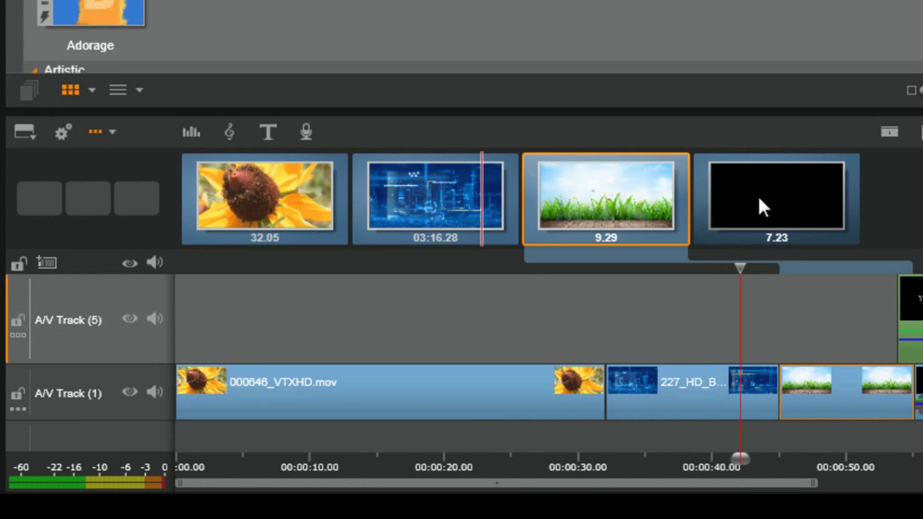
Reorder track 1 clips to intro, blue background, grass, then sunflower clip last.
{"action": "left_click_drag", "start_coordinate": [757, 195], "coordinate": [373, 271]}
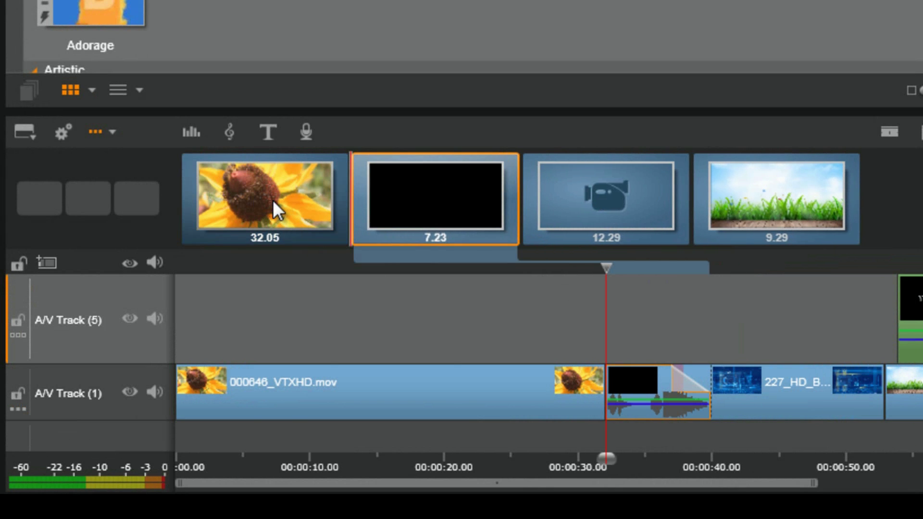
{"action": "left_click_drag", "start_coordinate": [272, 200], "coordinate": [611, 200]}
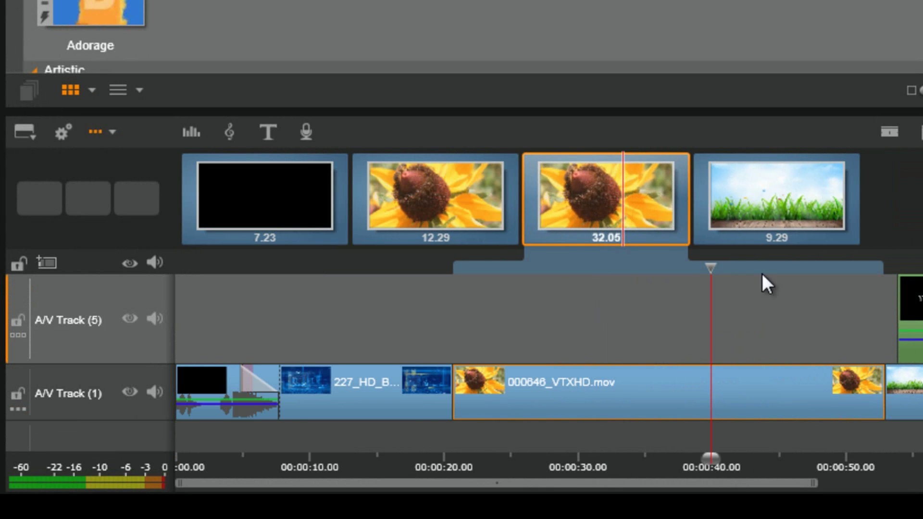
{"action": "left_click_drag", "start_coordinate": [647, 225], "coordinate": [886, 200]}
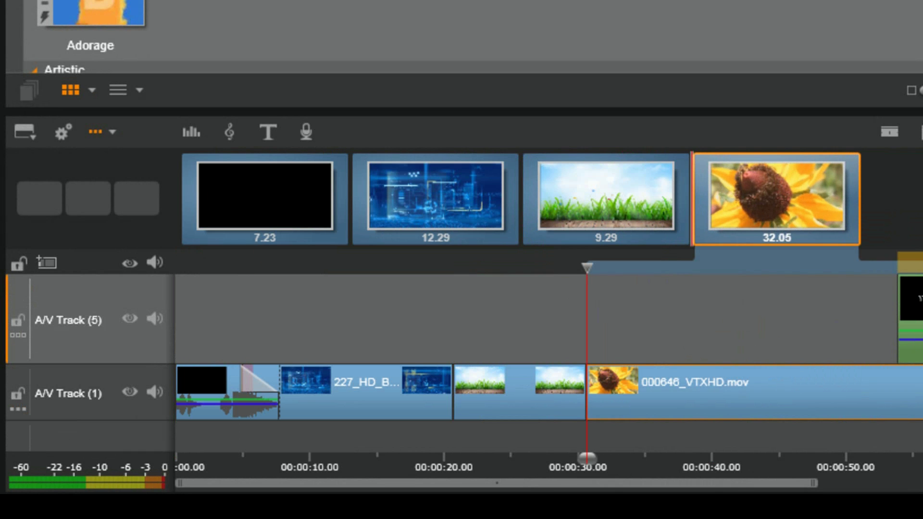
{"action": "left_click", "coordinate": [113, 136]}
Return to the timeline overview, zoom in to about 24–52 seconds, then back out to two minutes.
{"action": "left_click", "coordinate": [103, 162]}
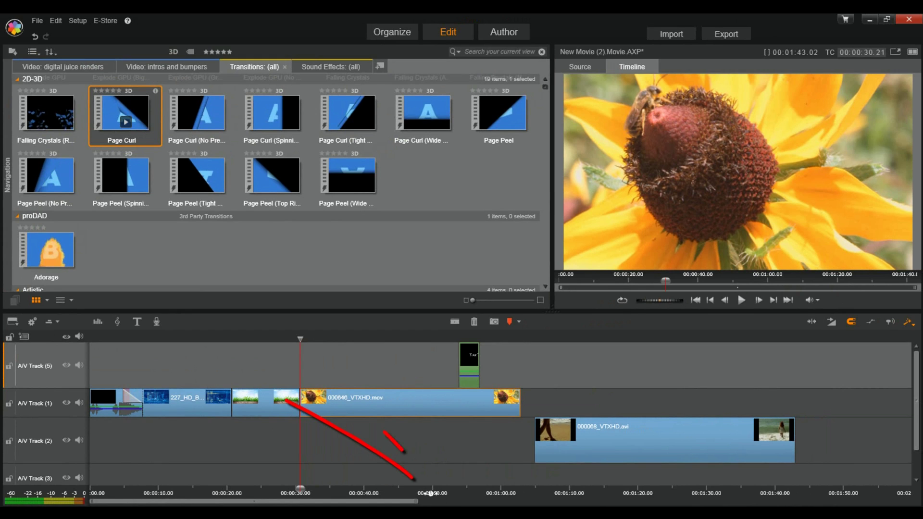
{"action": "mouse_move", "coordinate": [430, 493]}
{"action": "left_mouse_down"}
{"action": "mouse_move", "coordinate": [745, 494]}
{"action": "mouse_move", "coordinate": [383, 491]}
{"action": "left_mouse_up"}
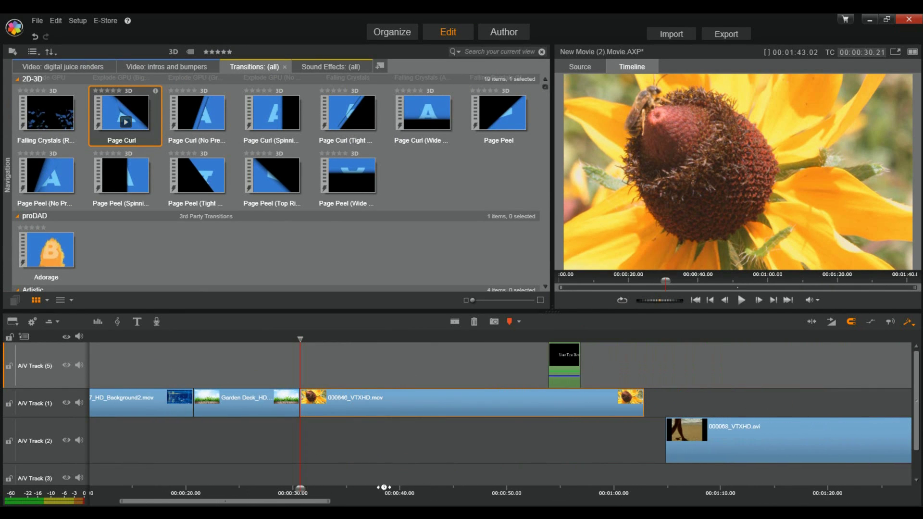
{"action": "left_click_drag", "start_coordinate": [469, 491], "coordinate": [298, 492]}
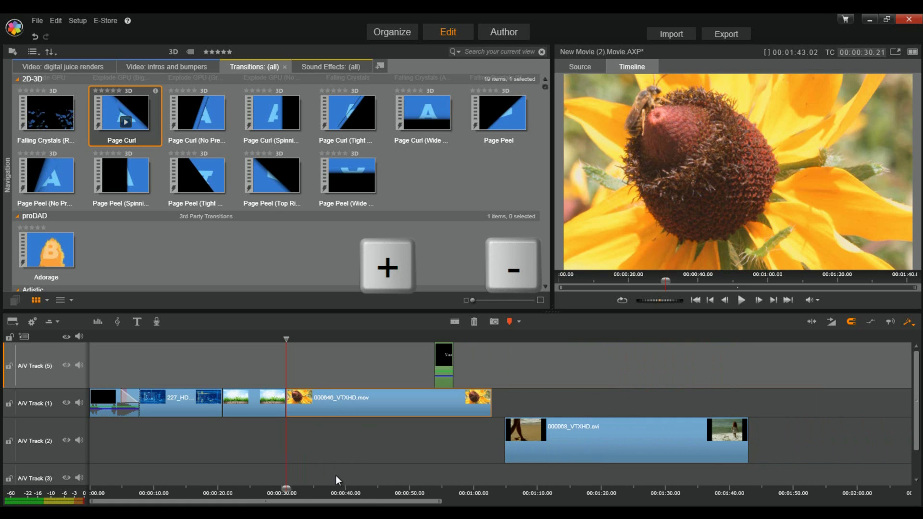
{"action": "key", "text": "plus"}
{"action": "key", "text": "plus"}
{"action": "key", "text": "plus"}
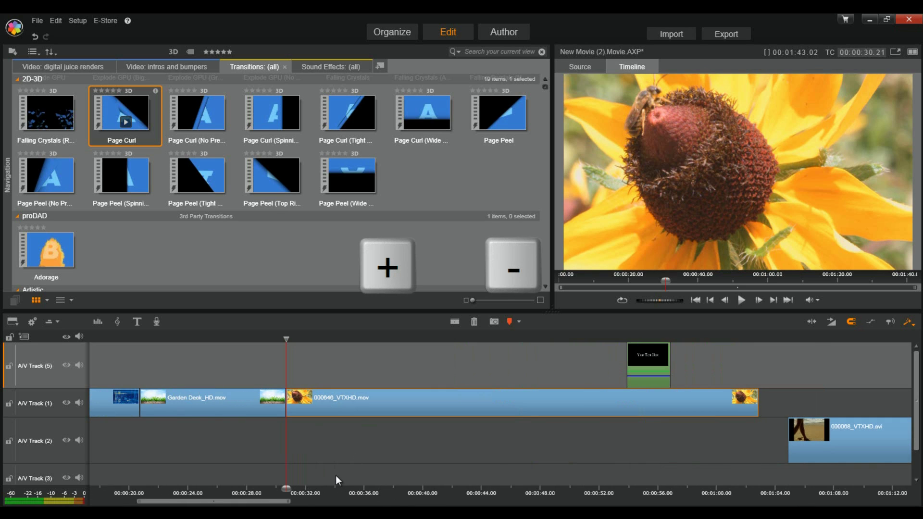
{"action": "key", "text": "minus"}
{"action": "key", "text": "minus"}
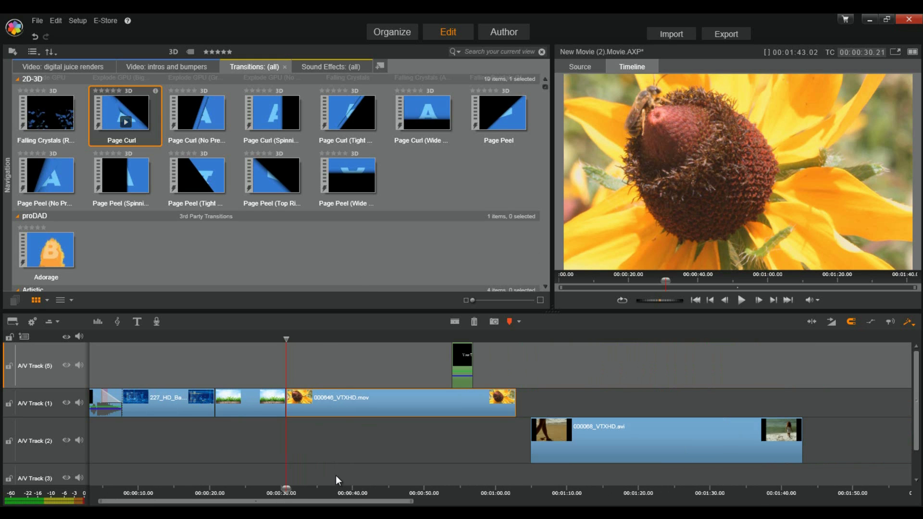
Fit the whole movie on the timeline and jump the playhead between movie start and end.
{"action": "key", "text": "minus"}
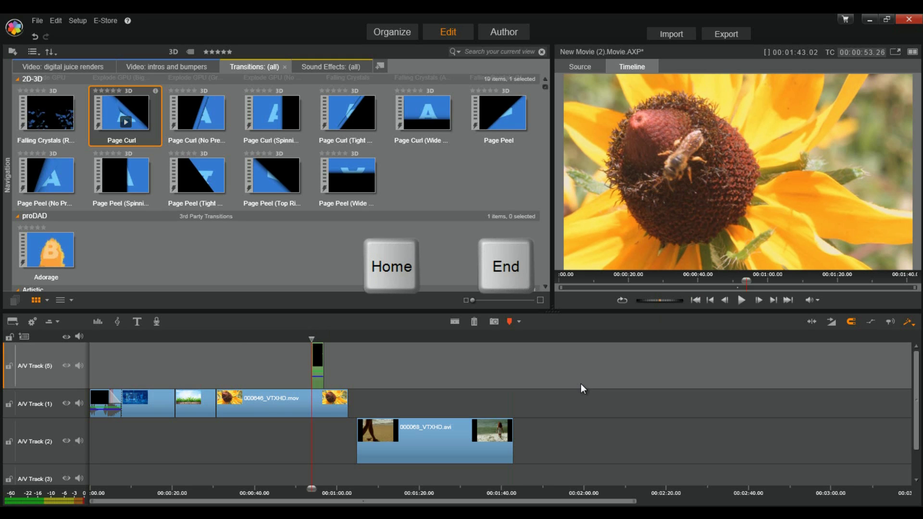
{"action": "key", "text": "Home"}
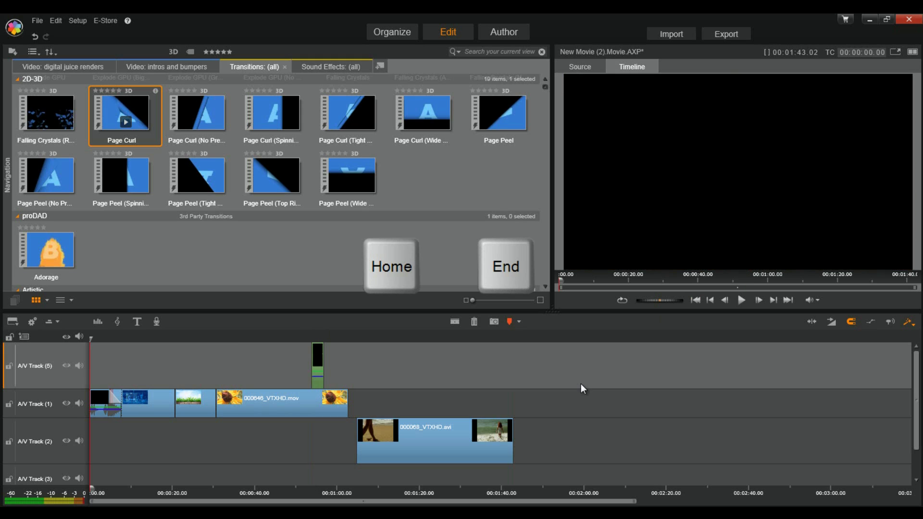
{"action": "key", "text": "End"}
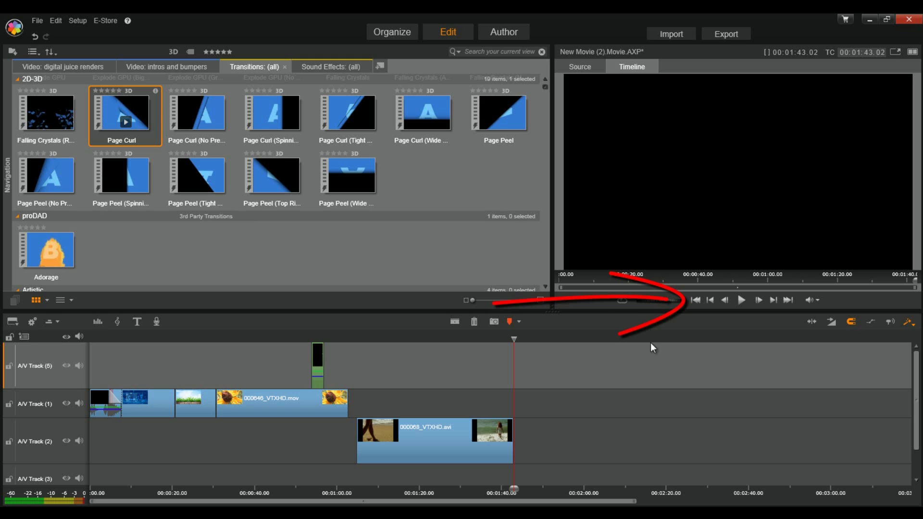
{"action": "left_click", "coordinate": [695, 300]}
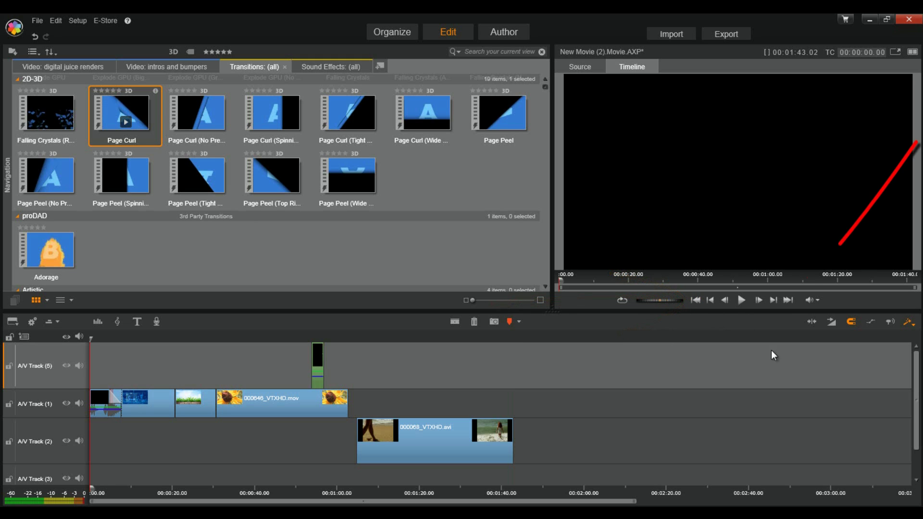
{"action": "left_click", "coordinate": [787, 299]}
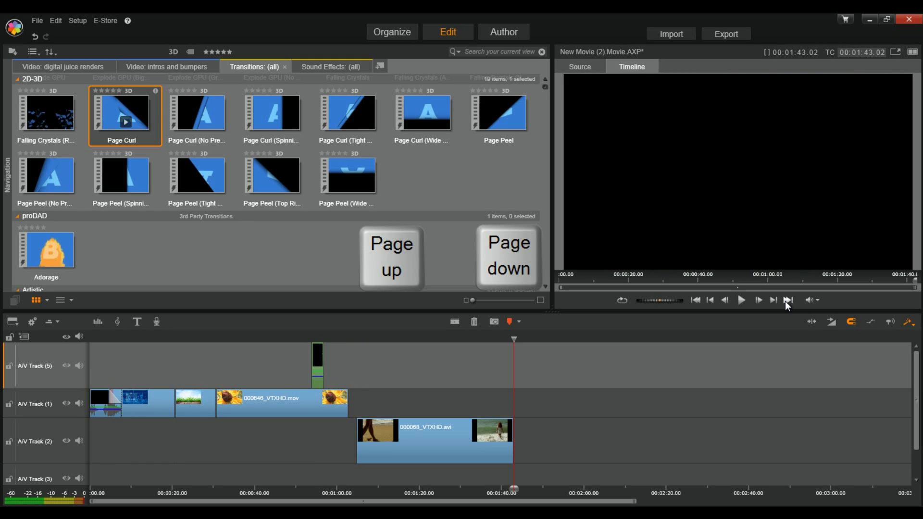
Step the playhead backward and forward between clip boundaries, finishing at the movie end.
{"action": "key", "text": "Page_Up"}
{"action": "key", "text": "Page_Up"}
{"action": "key", "text": "Page_Up"}
{"action": "key", "text": "Page_Up"}
{"action": "key", "text": "Page_Up"}
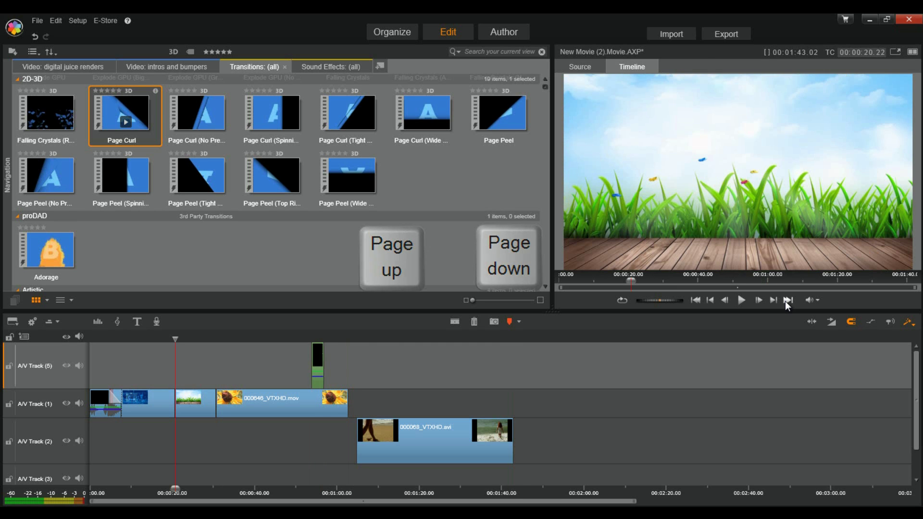
{"action": "key", "text": "Page_Down"}
{"action": "key", "text": "Page_Down"}
{"action": "key", "text": "Page_Down"}
{"action": "key", "text": "Page_Down"}
{"action": "key", "text": "Page_Down"}
{"action": "key", "text": "Page_Down"}
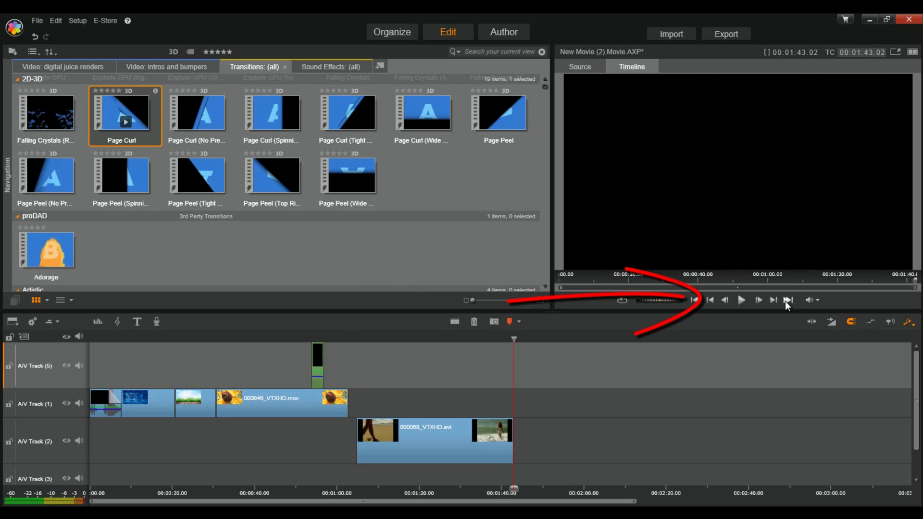
{"action": "left_click", "coordinate": [710, 300]}
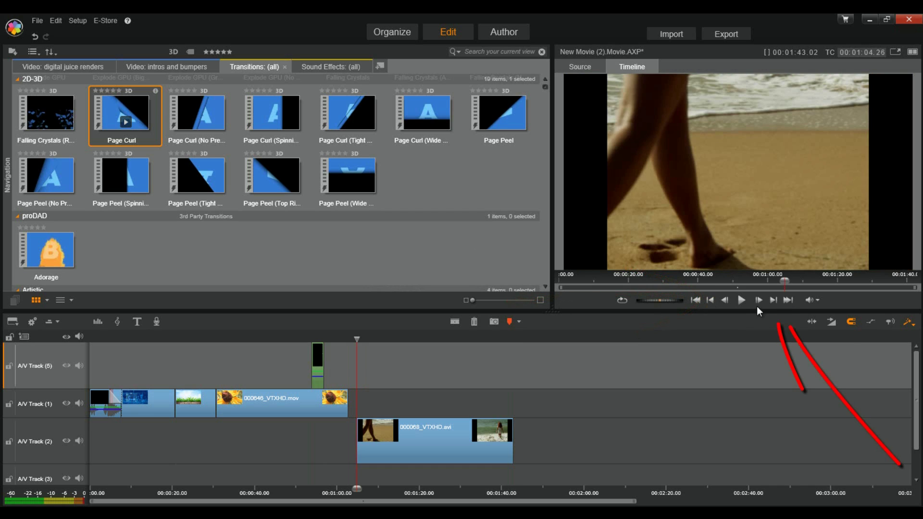
{"action": "left_click", "coordinate": [774, 298]}
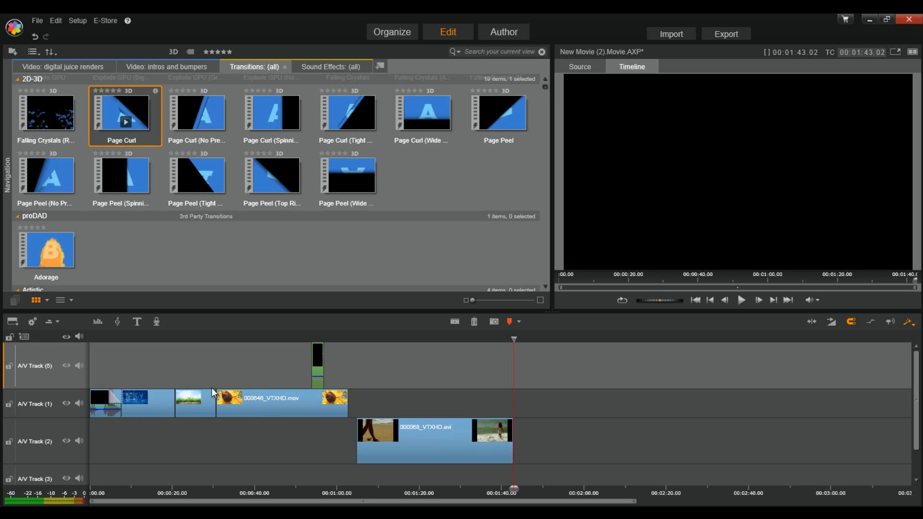
{"action": "left_click_drag", "start_coordinate": [233, 354], "coordinate": [551, 472]}
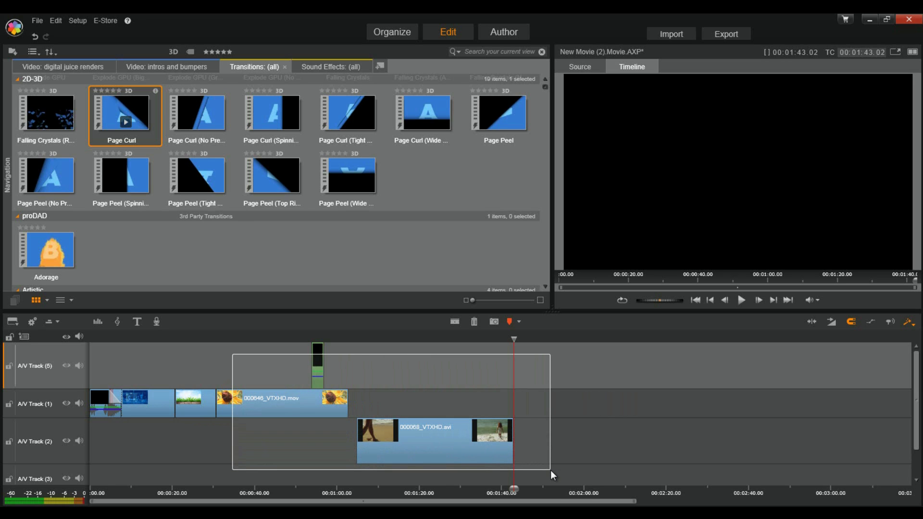
{"action": "left_click_drag", "start_coordinate": [550, 470], "coordinate": [551, 470]}
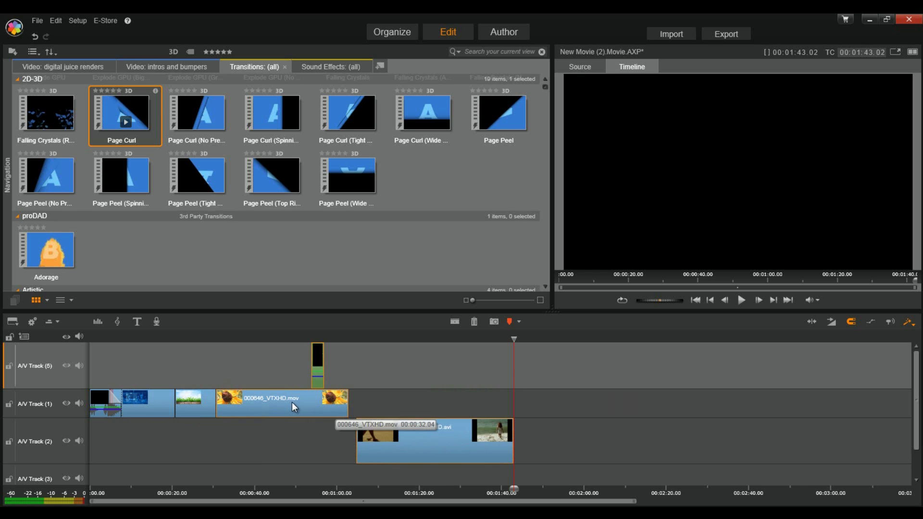
{"action": "left_click_drag", "start_coordinate": [293, 402], "coordinate": [479, 371]}
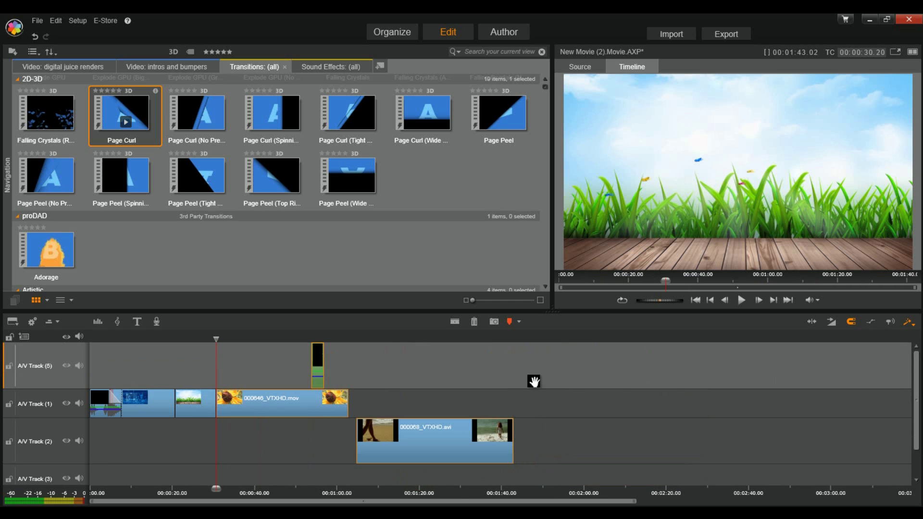
{"action": "left_click_drag", "start_coordinate": [294, 415], "coordinate": [315, 386]}
{"action": "left_click", "coordinate": [603, 359]}
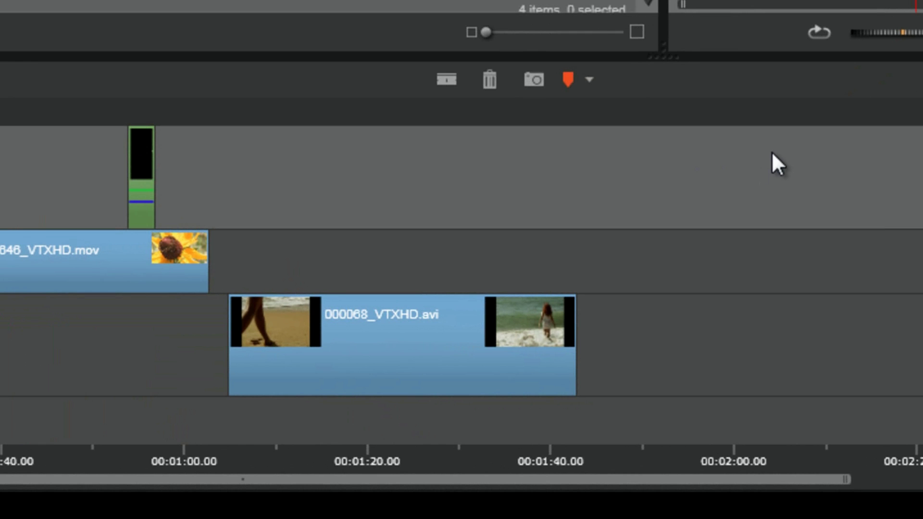
Cut the beach clip at about 1:20 and delete its tail, making the movie 00:01:22.15.
{"action": "left_click", "coordinate": [390, 111]}
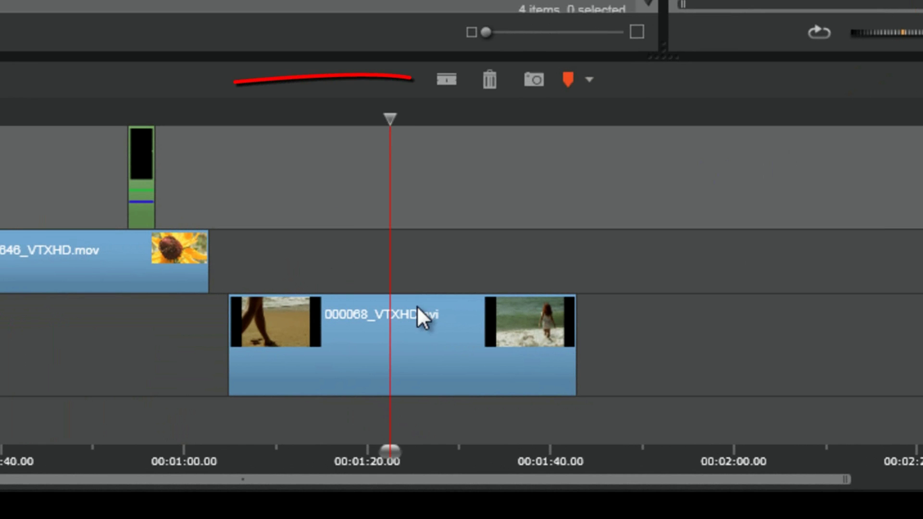
{"action": "left_click", "coordinate": [445, 78]}
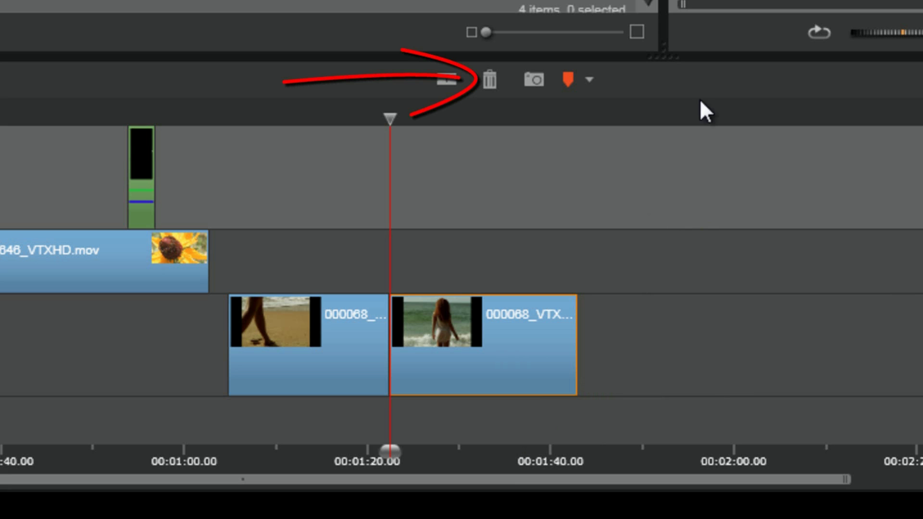
{"action": "left_click", "coordinate": [485, 79]}
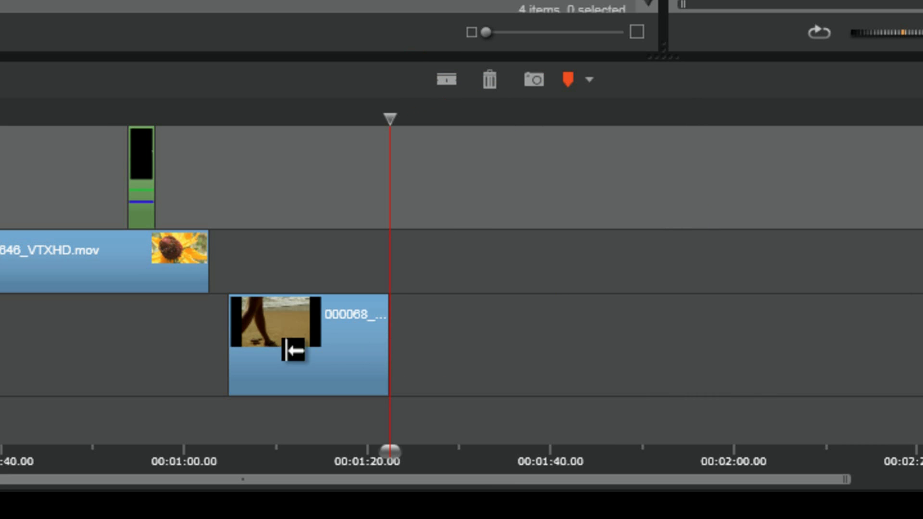
{"action": "right_click", "coordinate": [326, 341]}
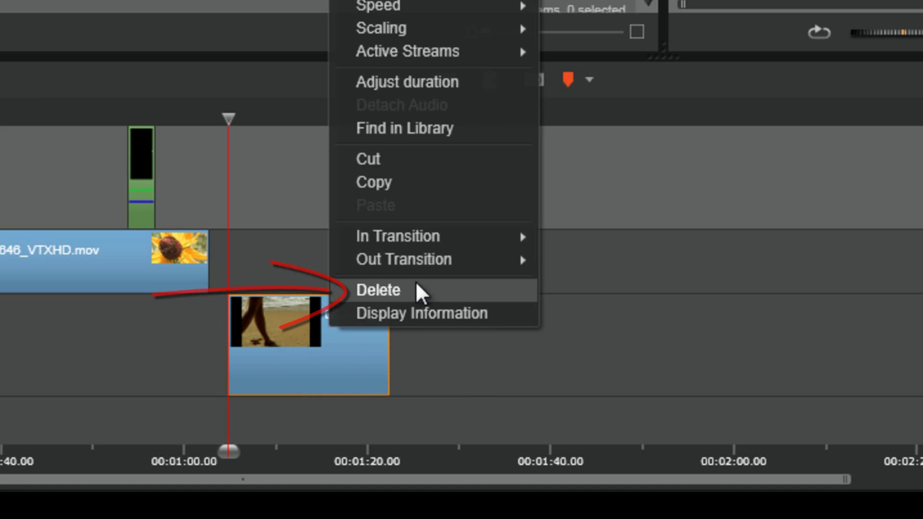
{"action": "left_click", "coordinate": [670, 220]}
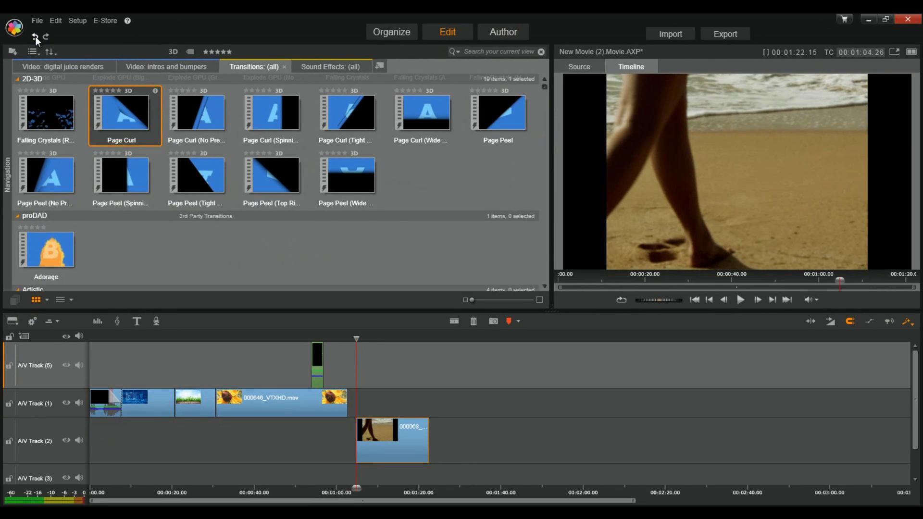
{"action": "left_click", "coordinate": [35, 36]}
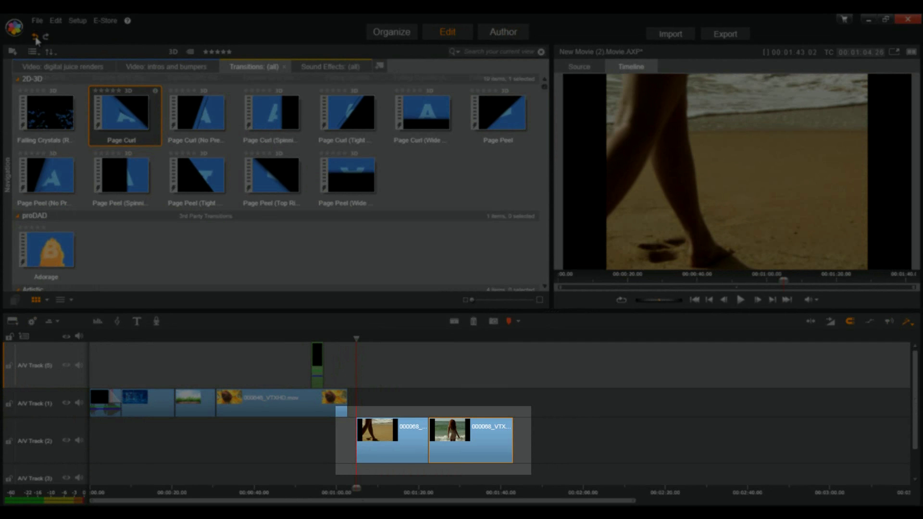
{"action": "left_click", "coordinate": [35, 37]}
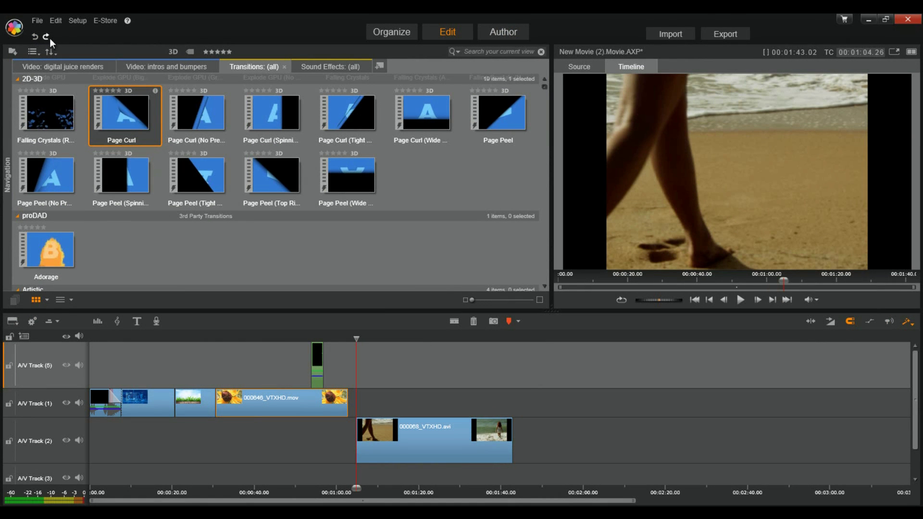
{"action": "left_click", "coordinate": [46, 37]}
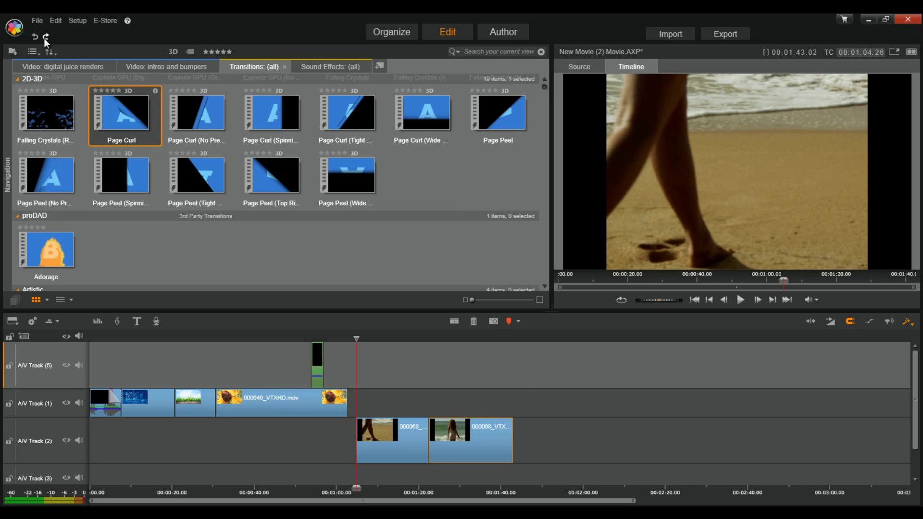
{"action": "left_click", "coordinate": [44, 39]}
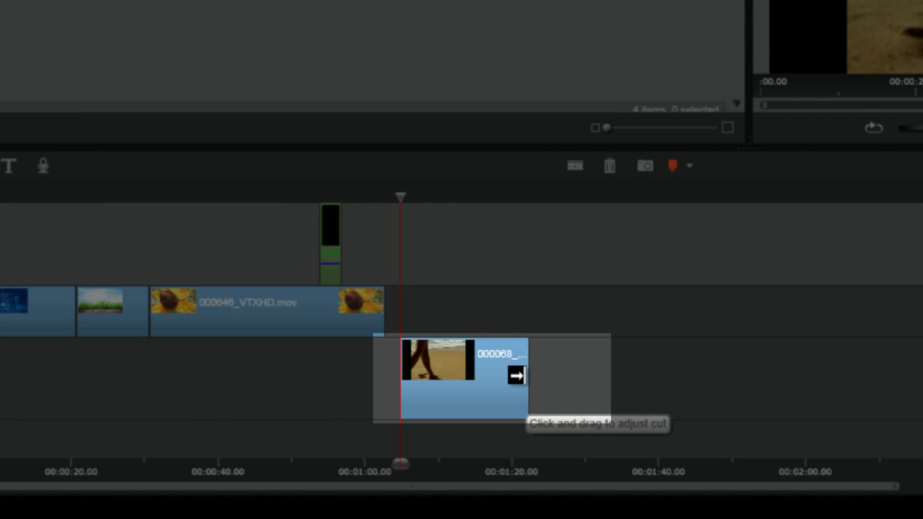
Drag the beach clip's end back to about 1:20, making the movie 00:01:20.26 long.
{"action": "mouse_move", "coordinate": [516, 374]}
{"action": "left_mouse_down"}
{"action": "mouse_move", "coordinate": [556, 383]}
{"action": "mouse_move", "coordinate": [498, 375]}
{"action": "mouse_move", "coordinate": [501, 384]}
{"action": "mouse_move", "coordinate": [517, 383]}
{"action": "mouse_move", "coordinate": [511, 390]}
{"action": "left_mouse_up"}
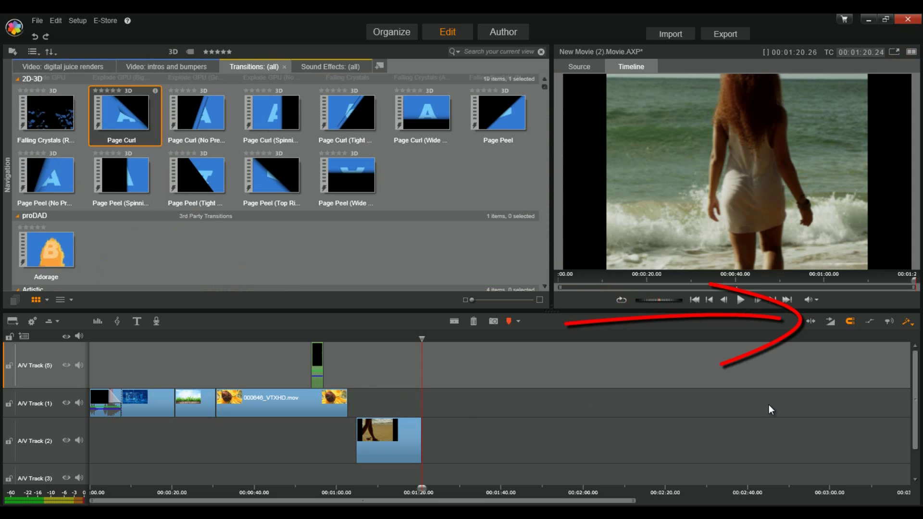
Turn on trim mode to show the beach clip's trimmed end point near 1:20.
{"action": "left_click", "coordinate": [810, 322]}
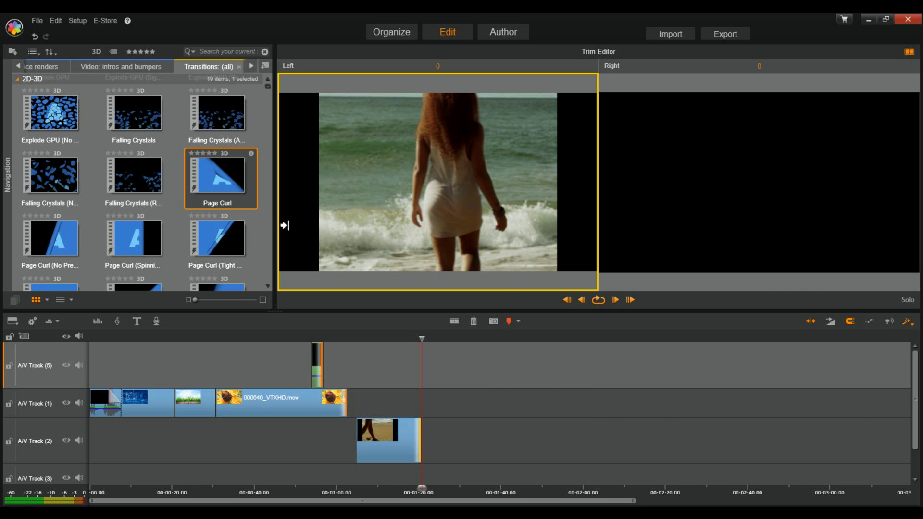
Close trim mode and preview 000662_VTXHD.mov from Video: digital juice renders in Dual Mode.
{"action": "left_click", "coordinate": [811, 323]}
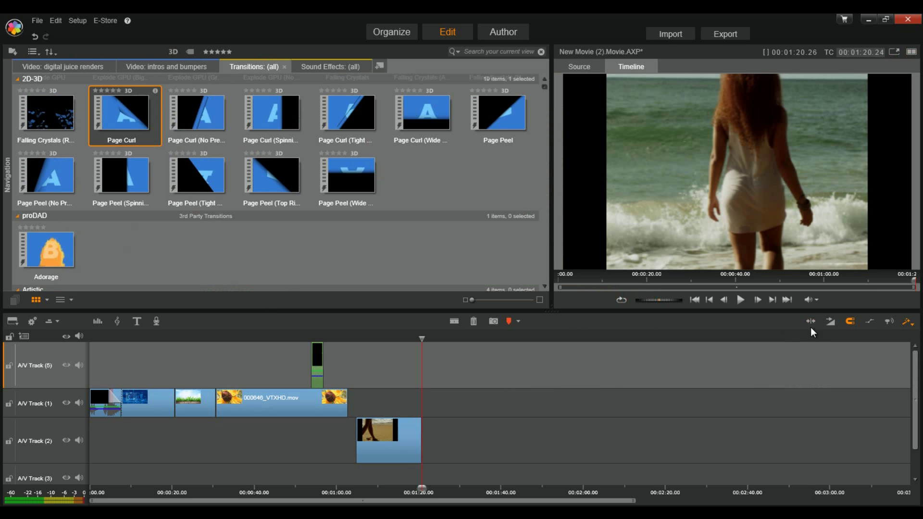
{"action": "left_click", "coordinate": [53, 64]}
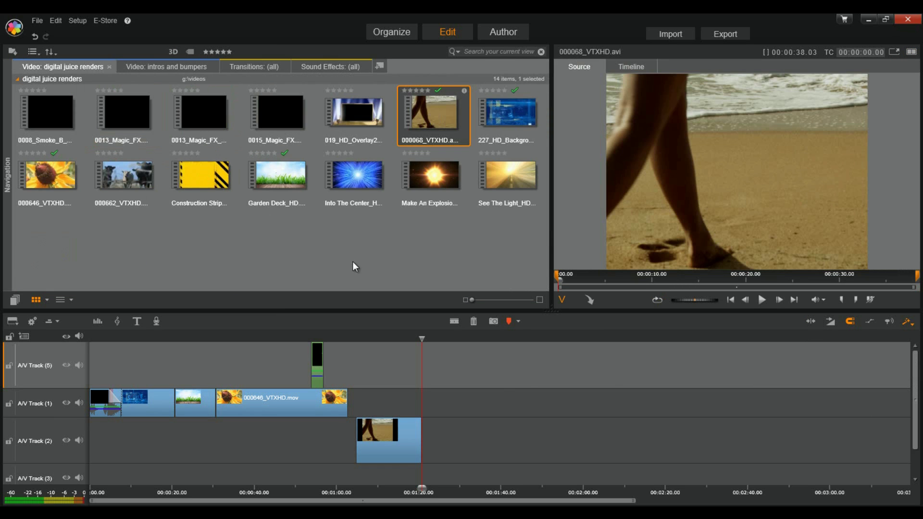
{"action": "left_click", "coordinate": [124, 175]}
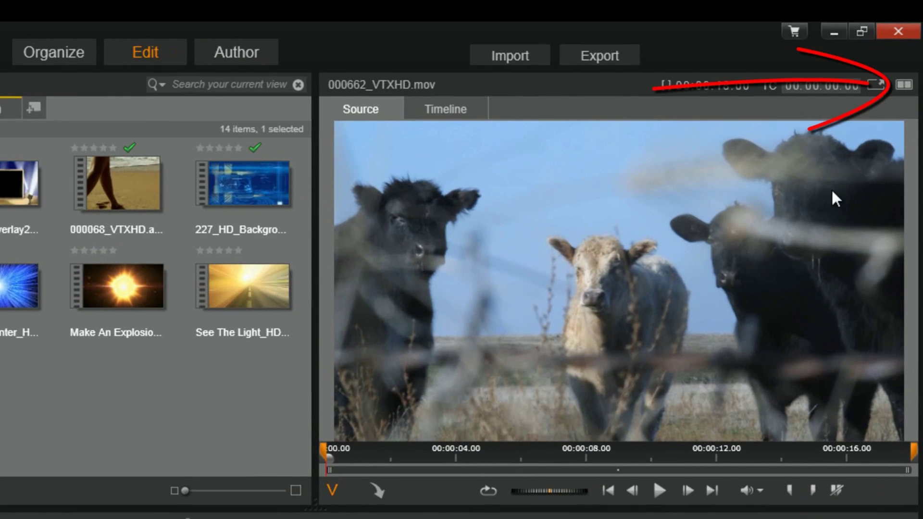
{"action": "left_click", "coordinate": [904, 85]}
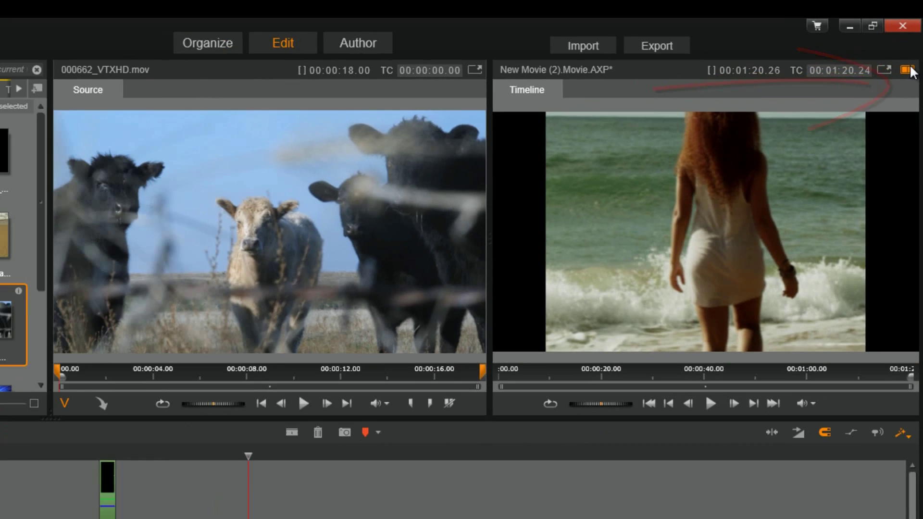